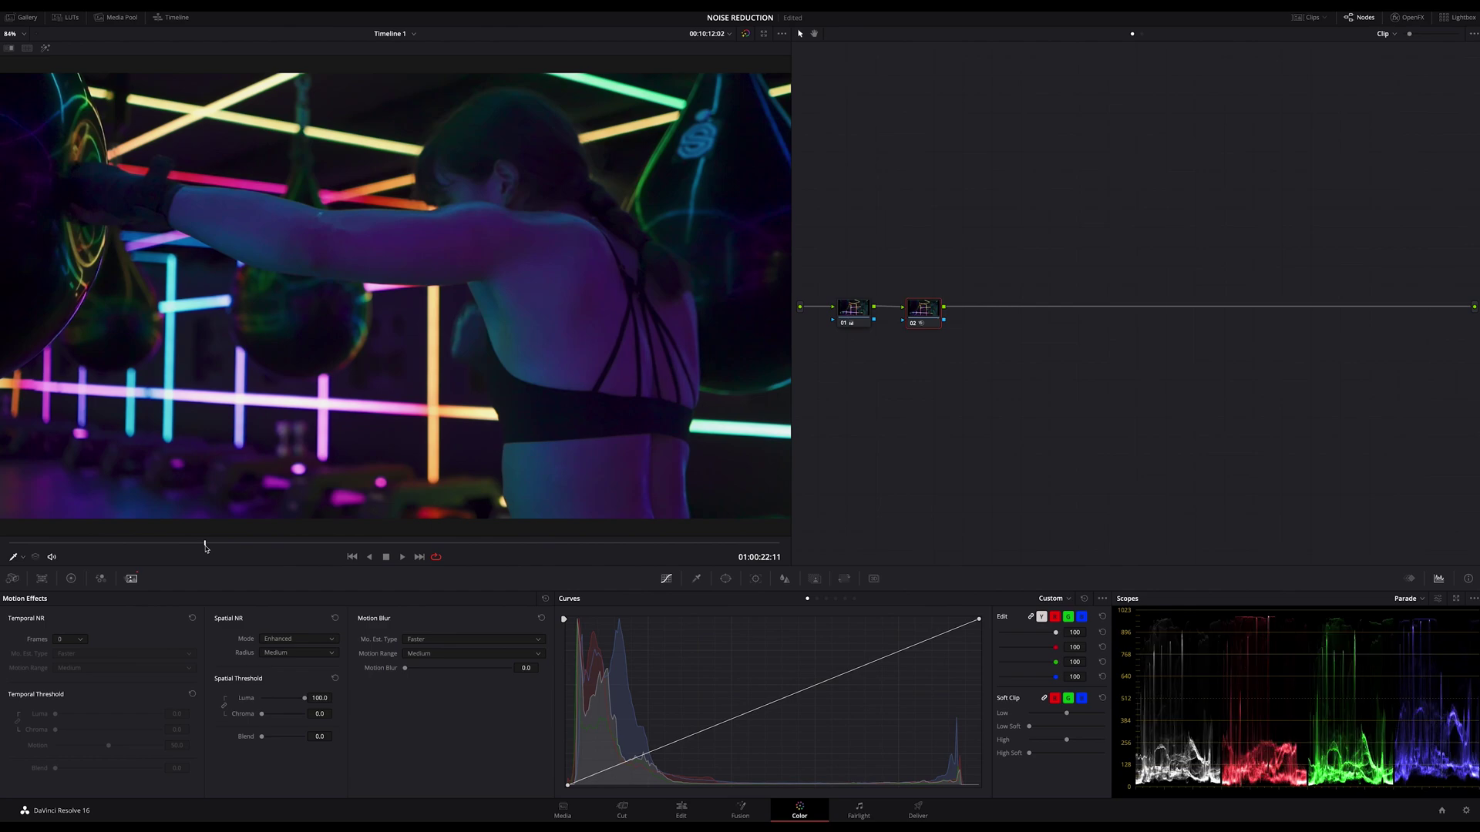
Scrub back to an earlier frame and apply Reset Node Grade to node 02.
left_click(75, 544)
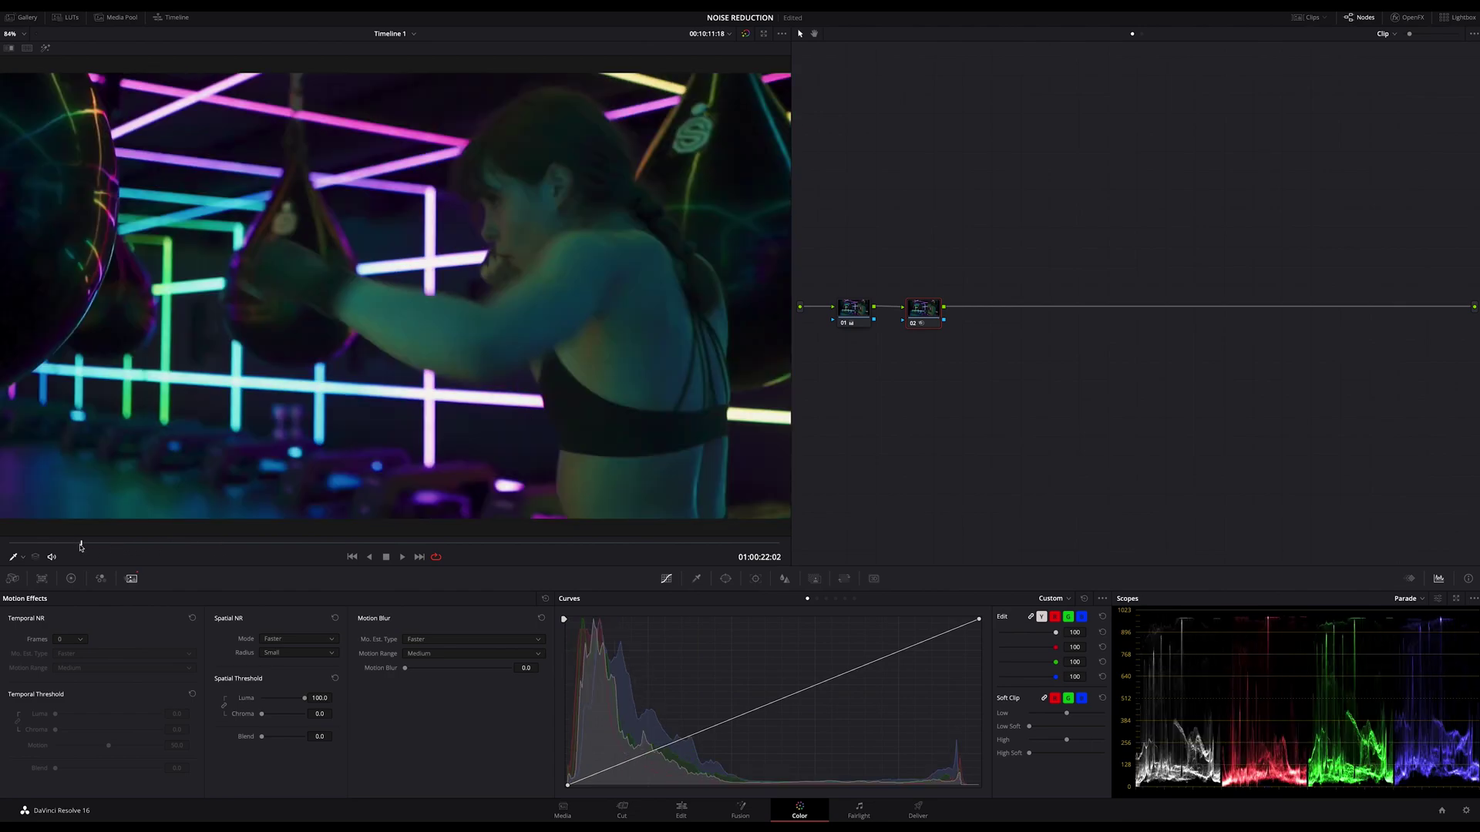
left_click_drag(80, 545, 44, 546)
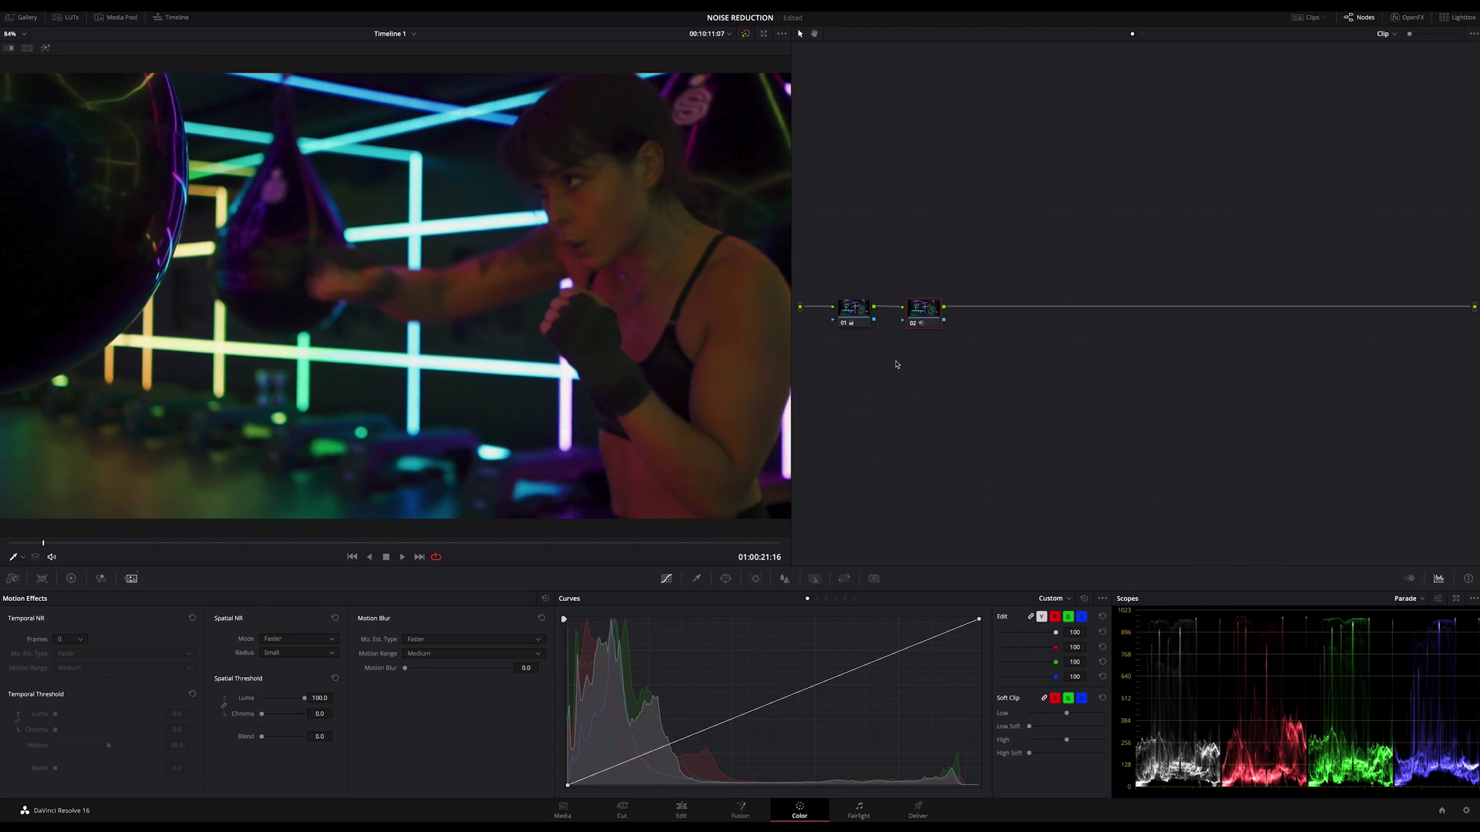
right_click(927, 310)
left_click(967, 406)
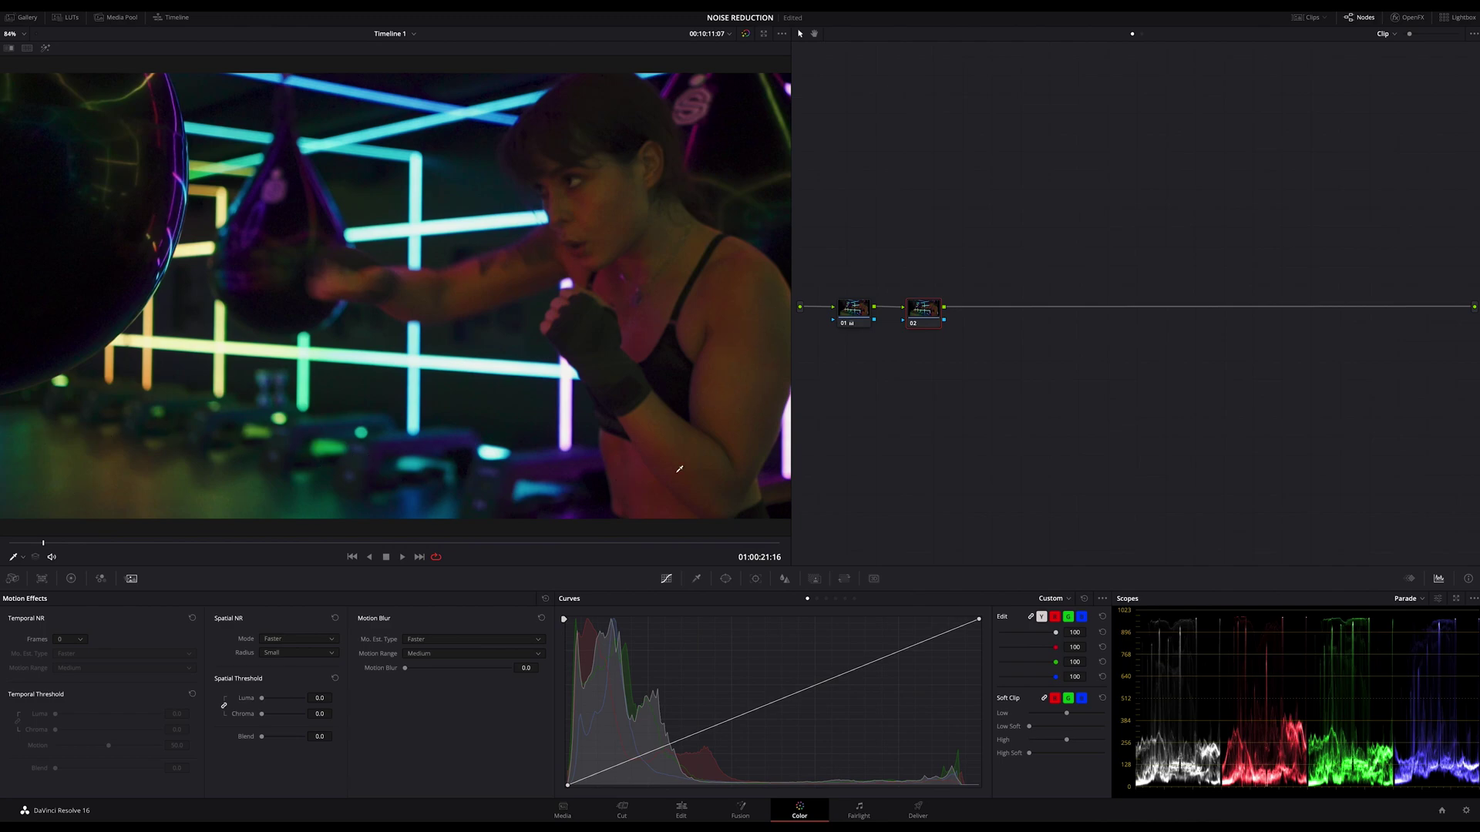
left_click(402, 556)
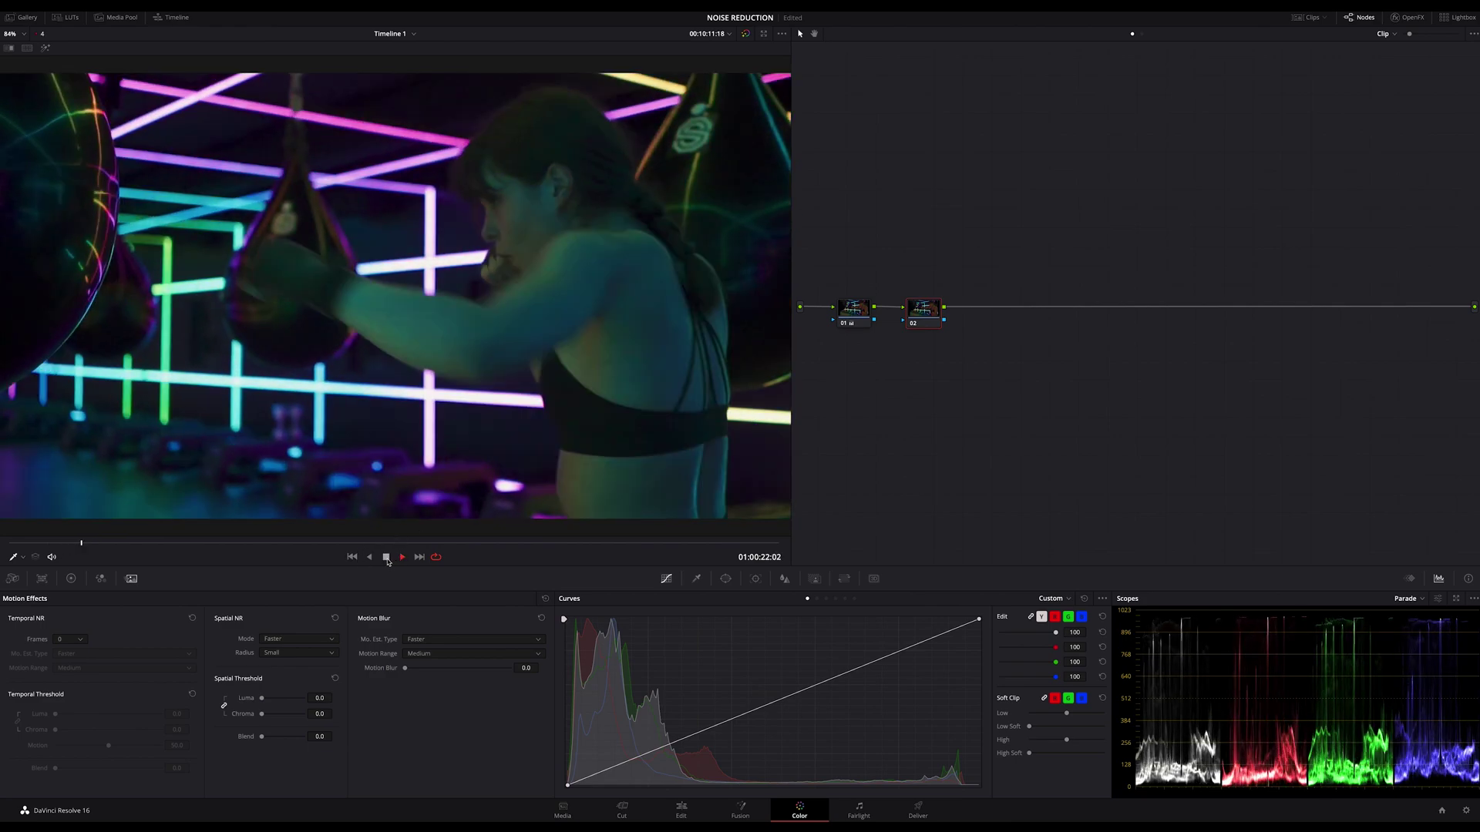
left_click(386, 556)
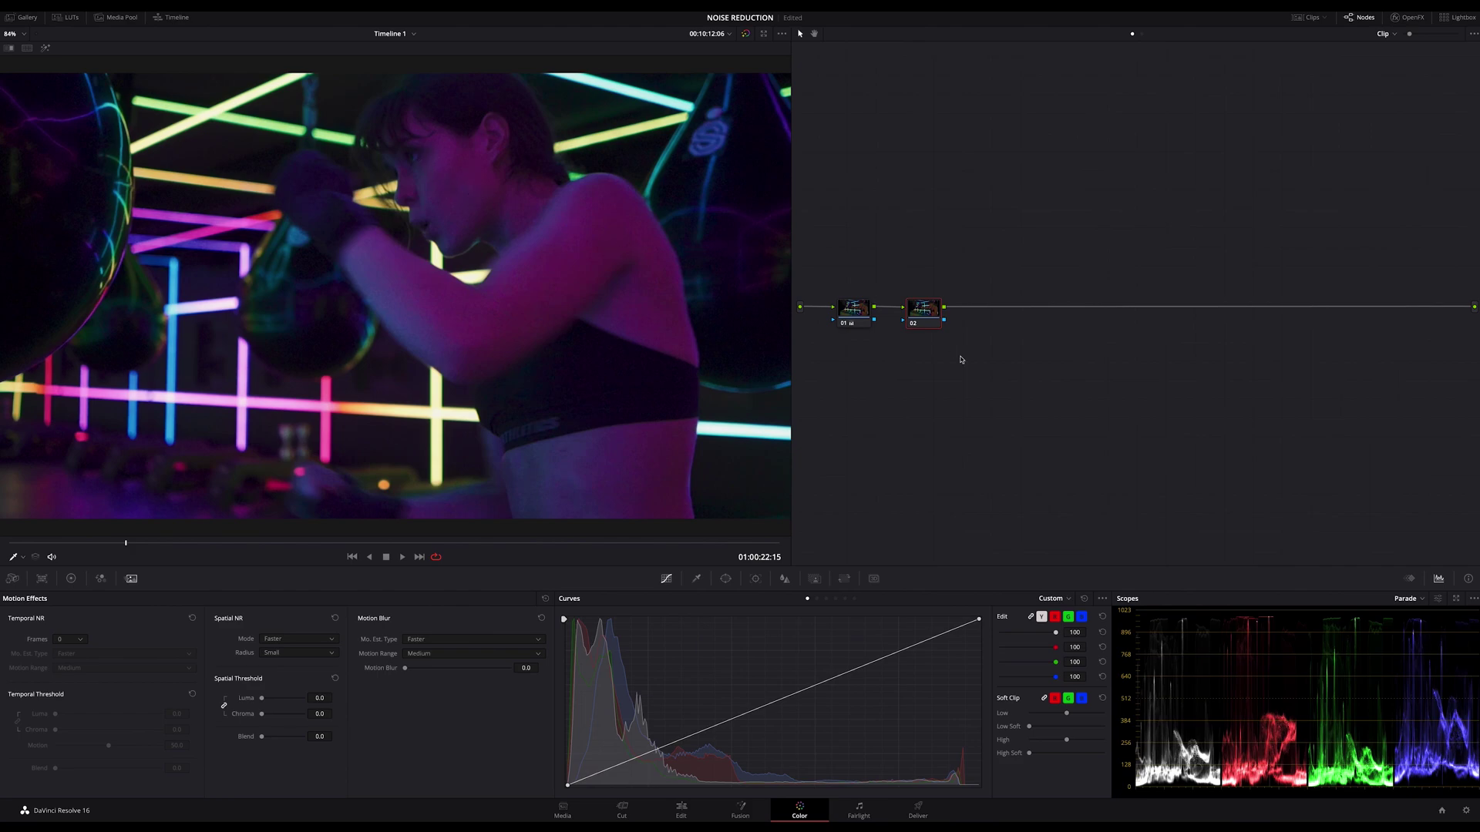
mouse_move(925, 311)
left_mouse_down()
mouse_move(925, 292)
mouse_move(930, 311)
left_mouse_up()
In Motion Effects, switch node 02's Spatial NR mode to Enhanced and its radius to Medium.
left_click(83, 639)
left_click(115, 641)
left_click(287, 639)
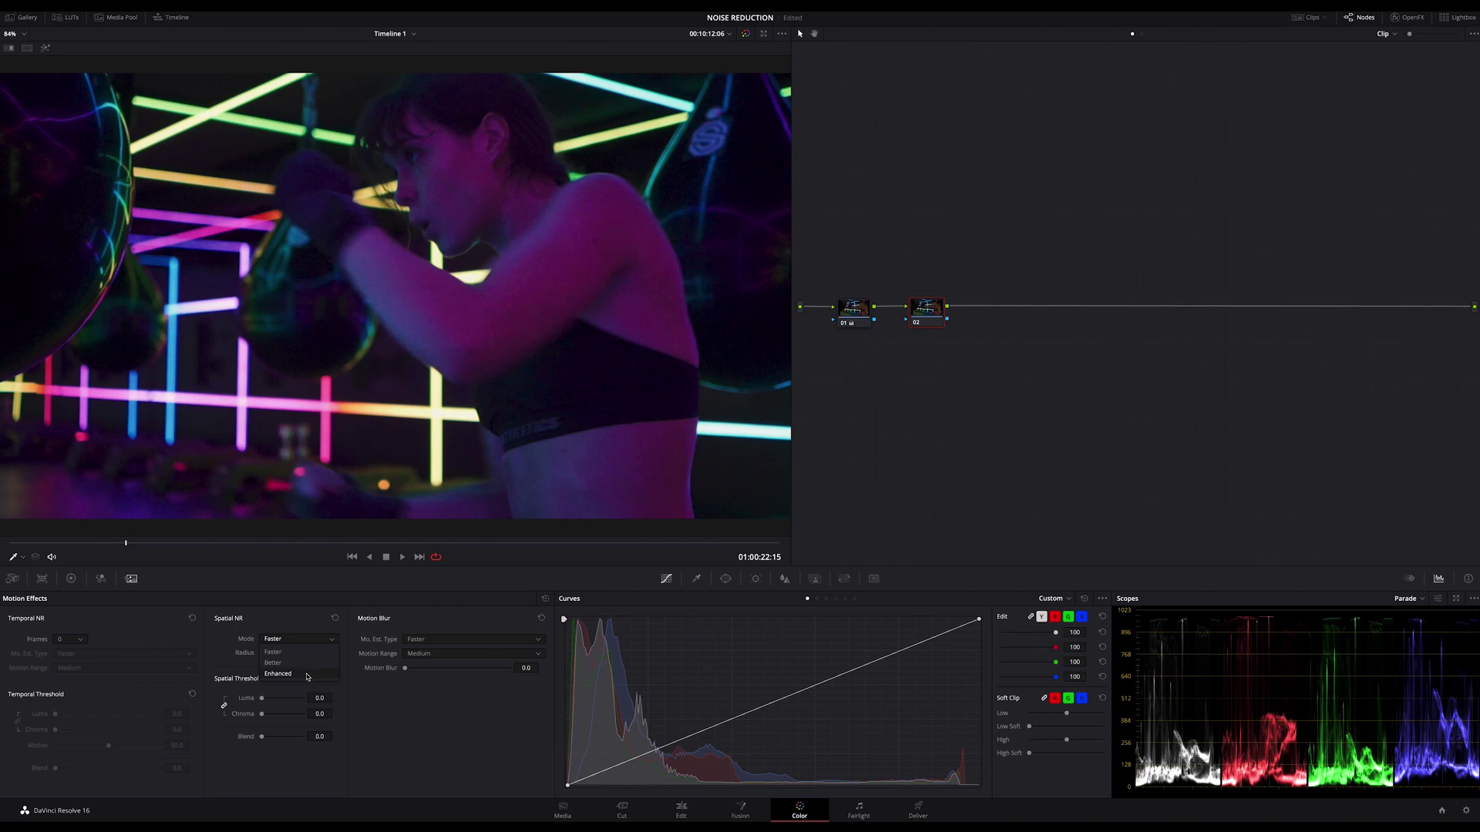
left_click(260, 709)
left_click(277, 639)
left_click(307, 676)
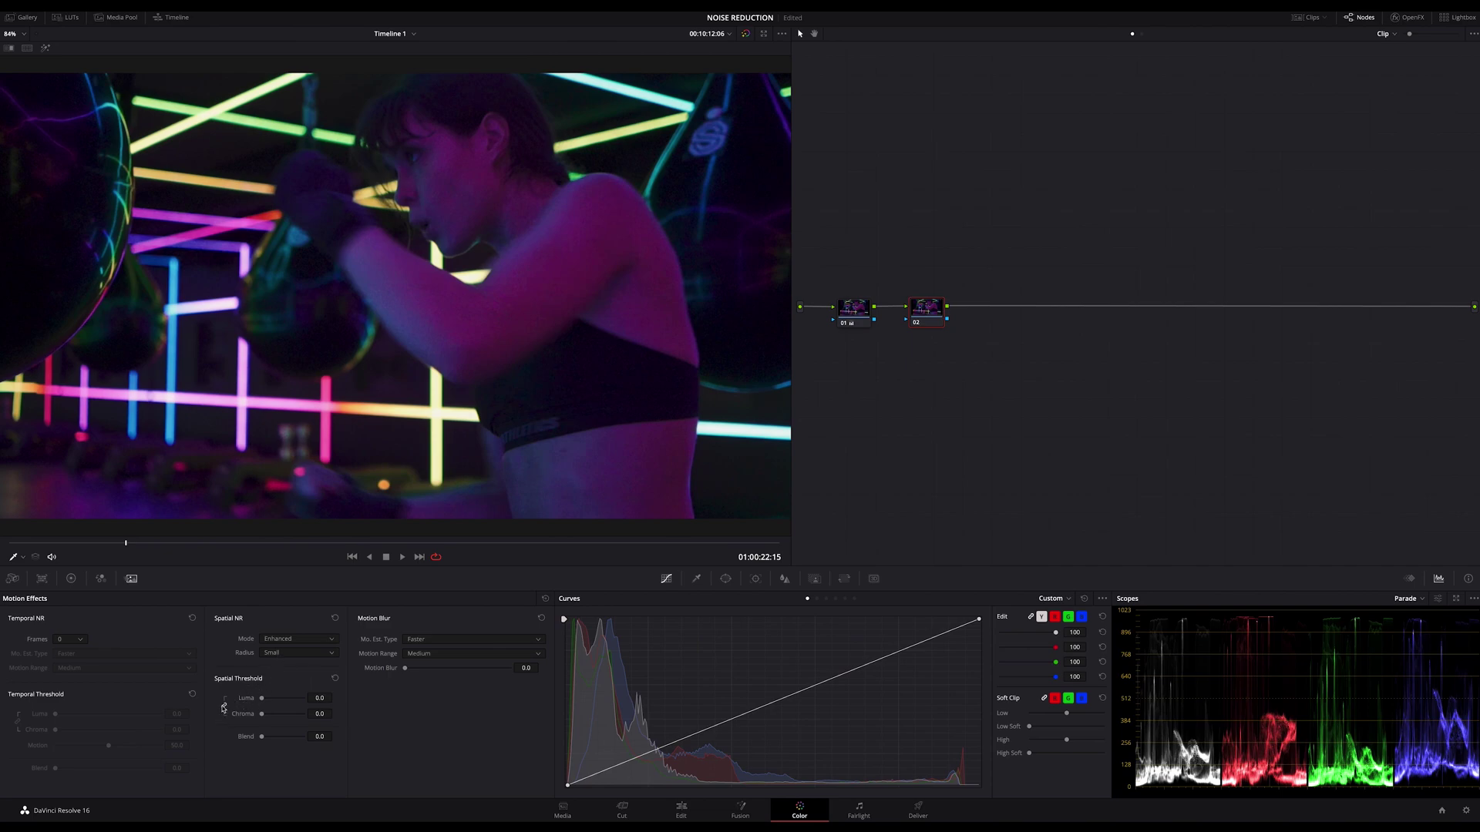
left_click(289, 654)
left_click(285, 678)
Play the clip briefly, then raise the spatial chroma threshold and push luma to 100.0.
key("space")
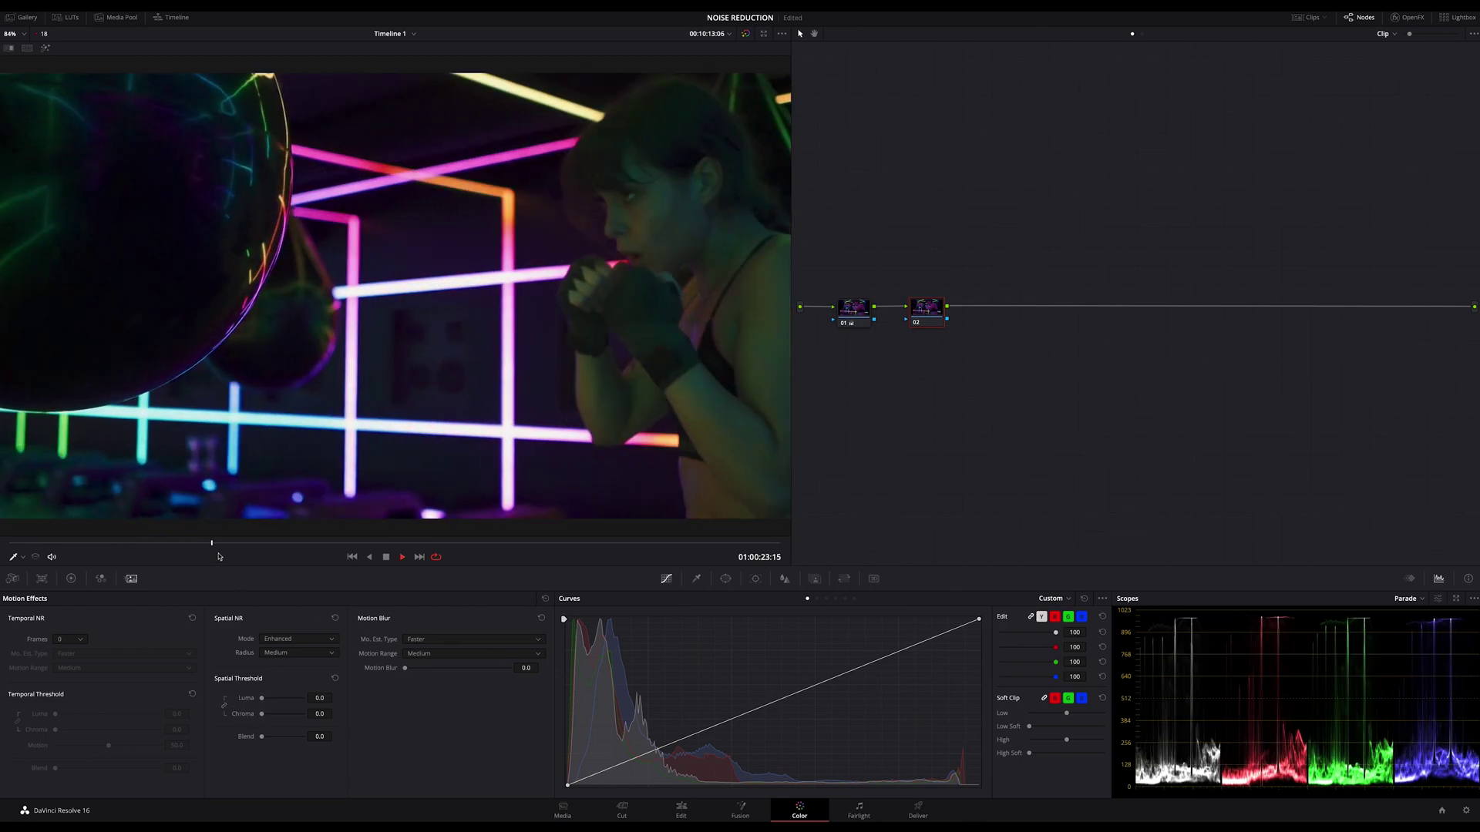
key("space")
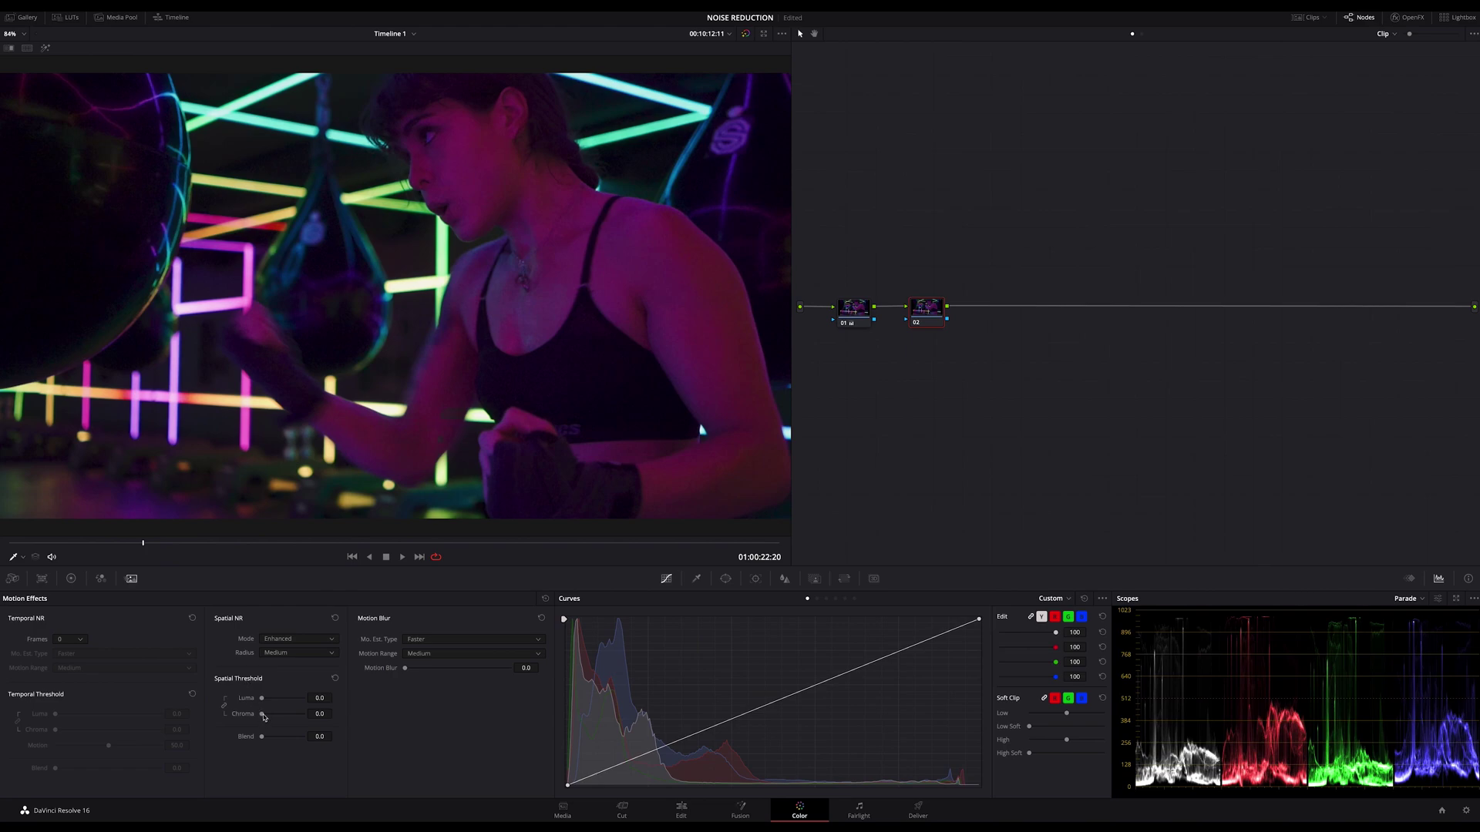
left_click_drag(263, 714, 342, 718)
left_click_drag(302, 702, 306, 699)
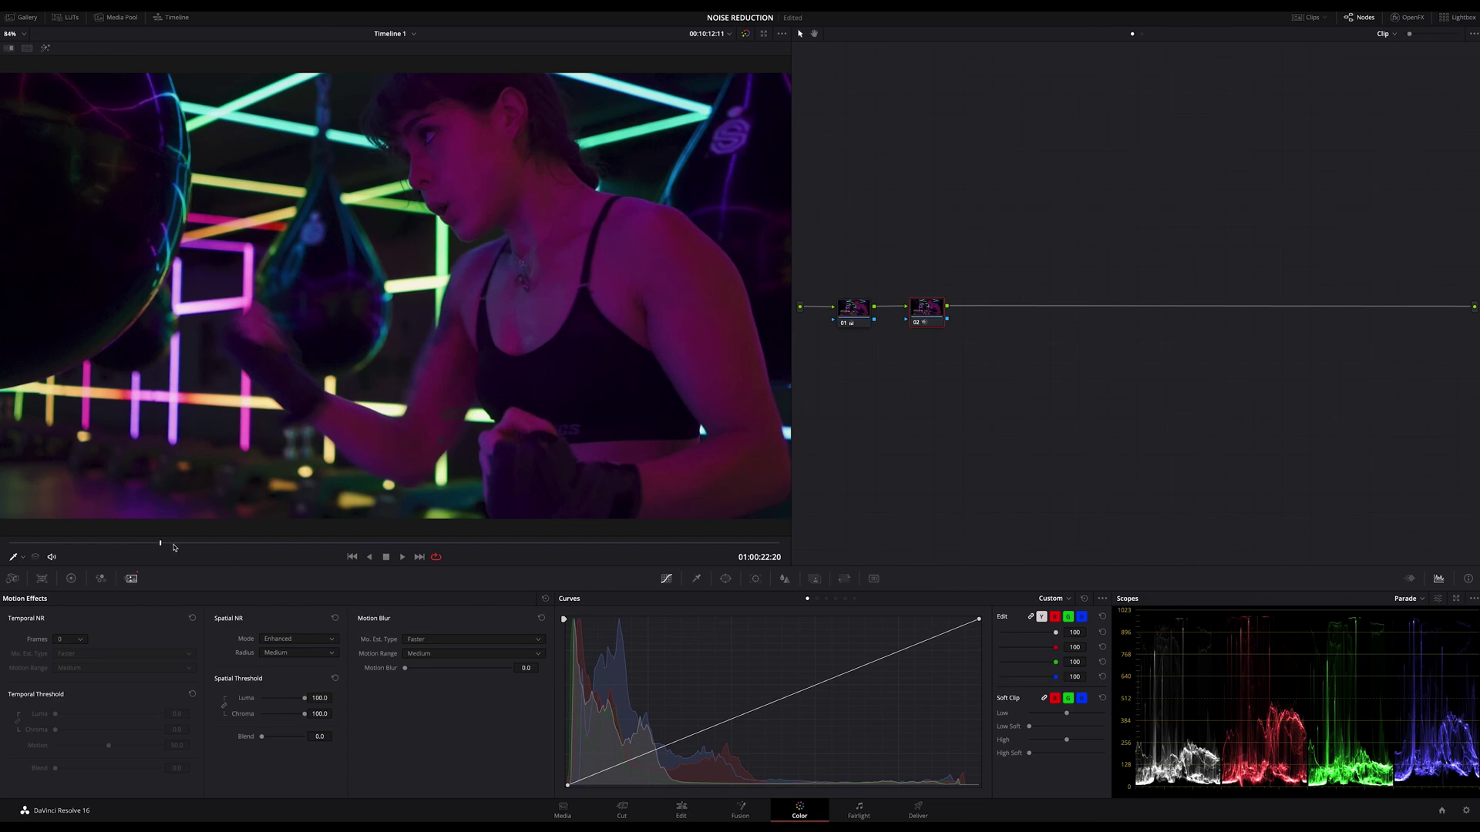
Step back a few frames and refine the spatial thresholds, ending near chroma 60.9 and luma 2.3.
key("space")
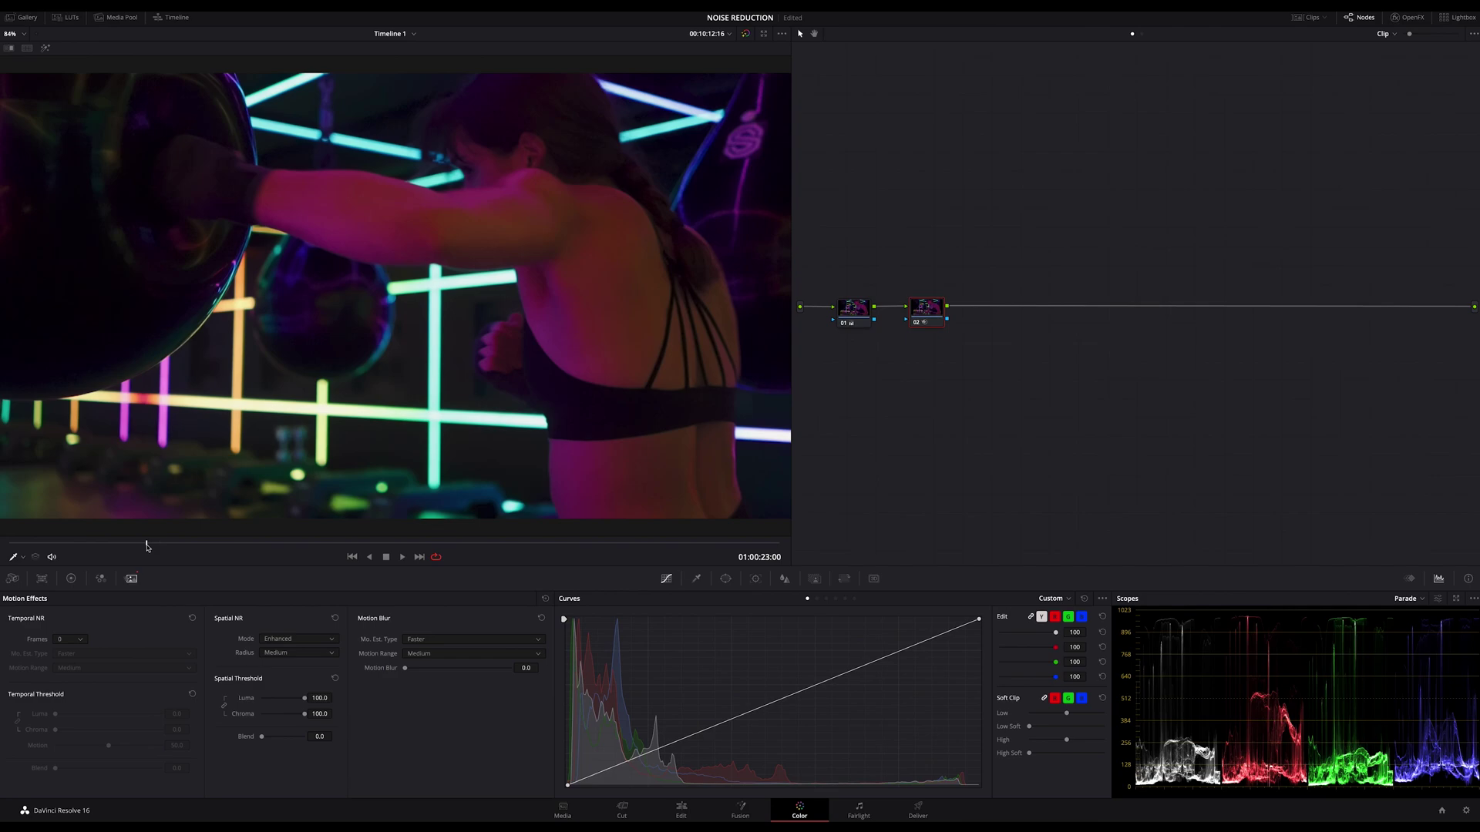
key("Left")
key("Left")
key("Left")
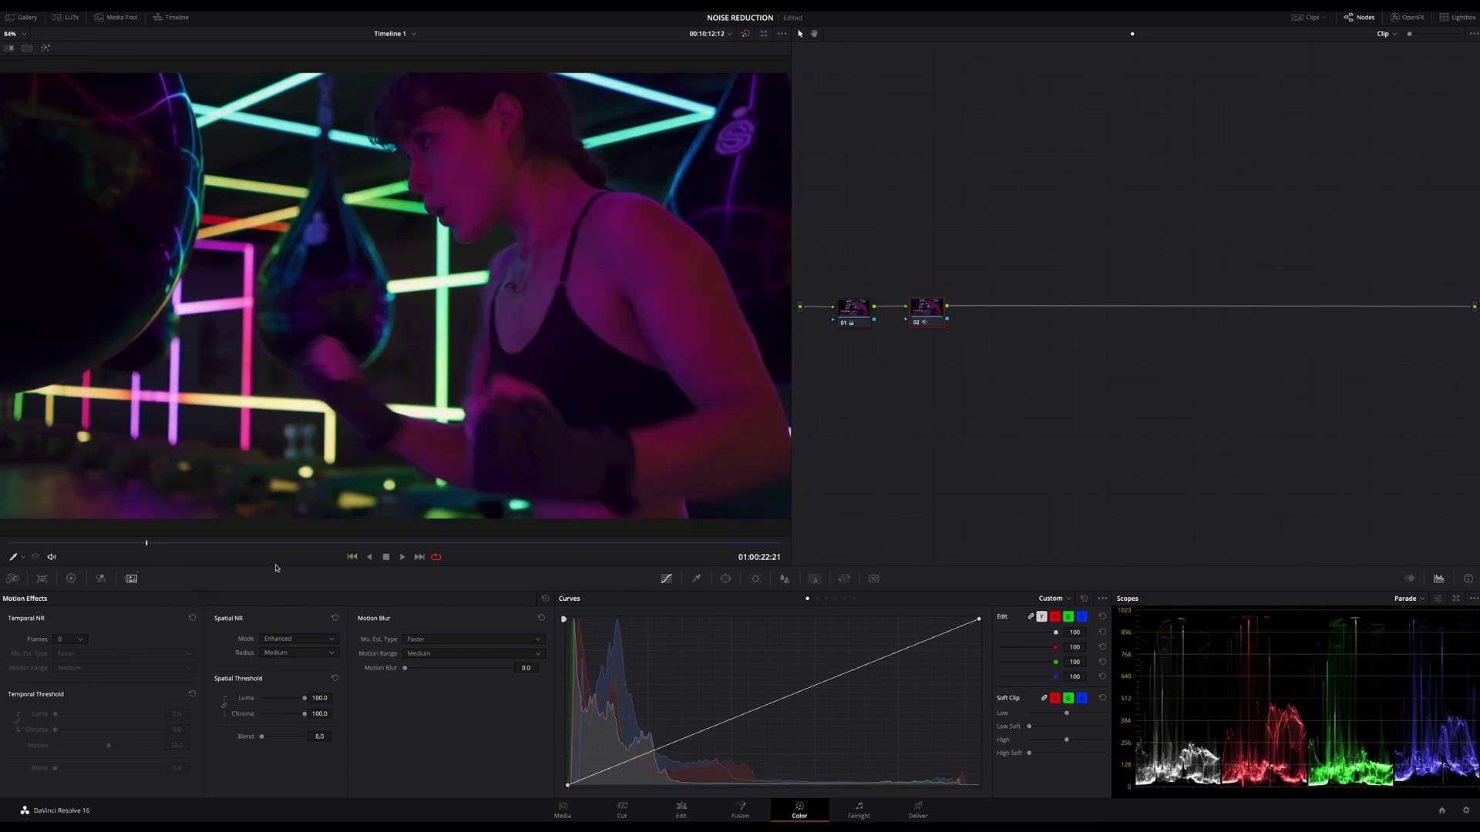
key("Left")
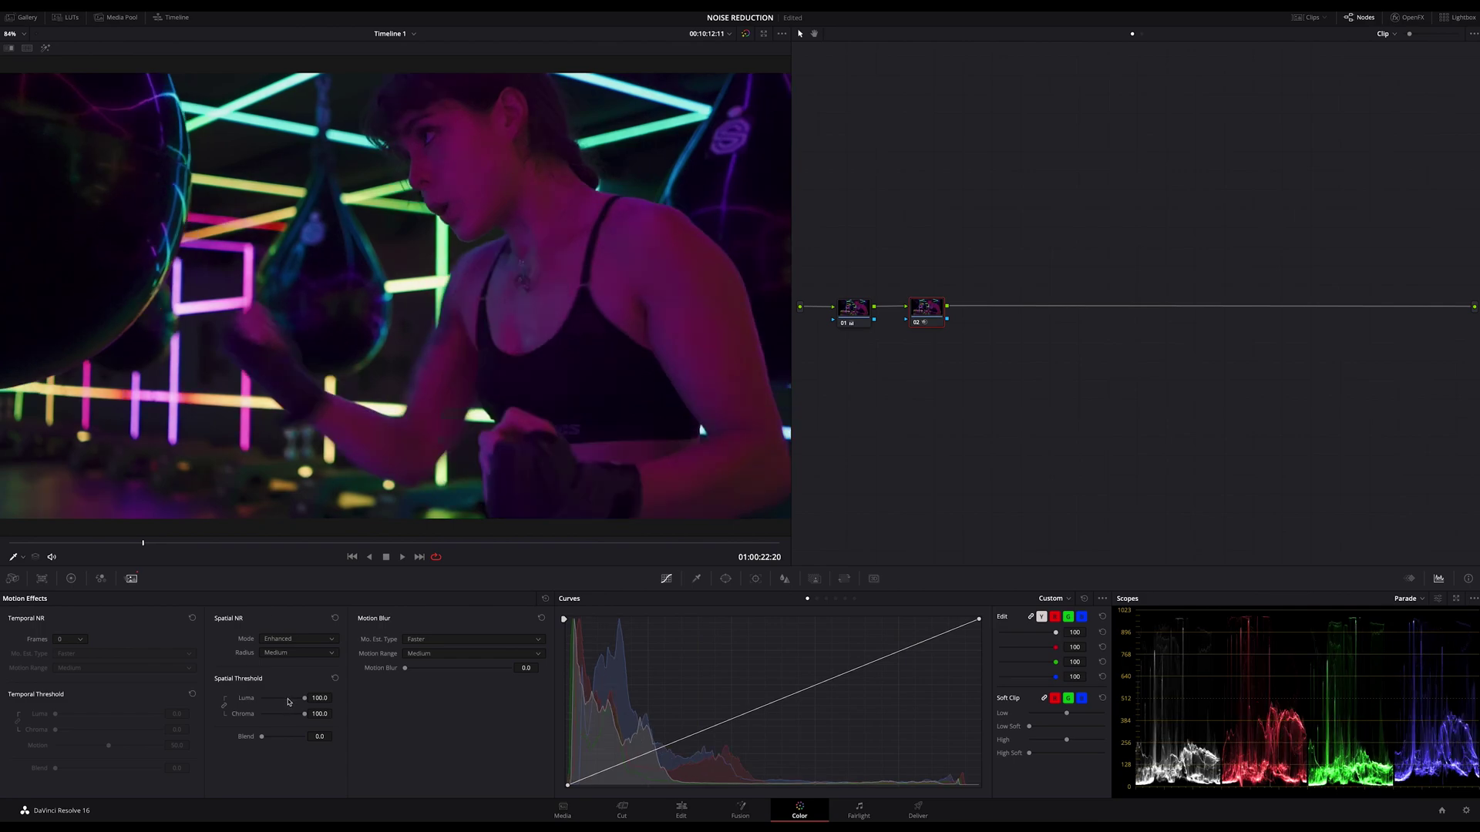
left_click_drag(288, 701, 268, 702)
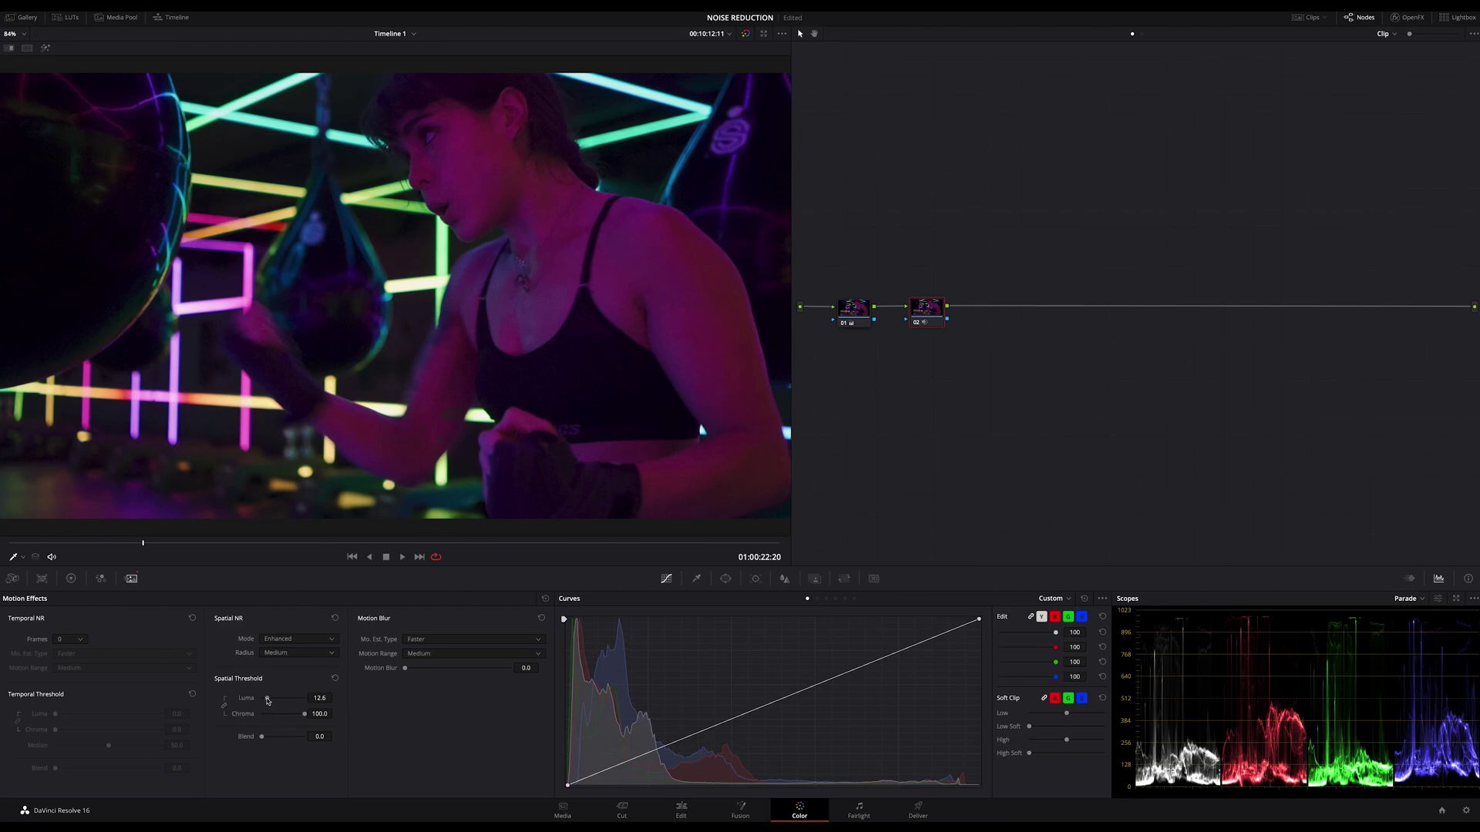
left_click_drag(268, 701, 266, 701)
left_click_drag(304, 714, 287, 718)
left_click_drag(269, 702, 266, 700)
left_click_drag(288, 717, 289, 718)
left_click_drag(264, 700, 263, 700)
Reset Spatial NR, then set Temporal NR to 1 frame, Small motion range, Better estimation.
left_click(336, 619)
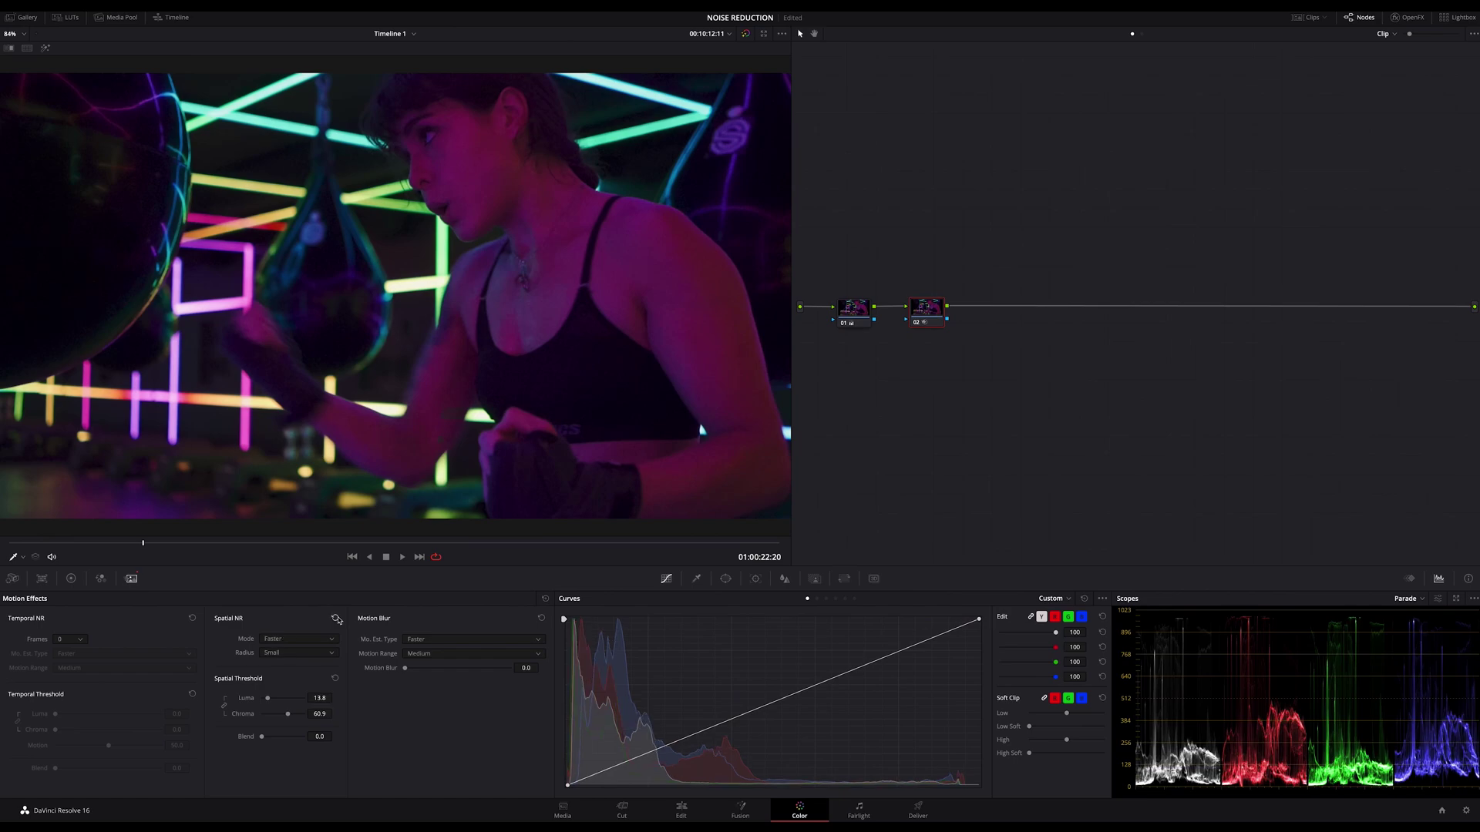
left_click(335, 678)
left_click(77, 640)
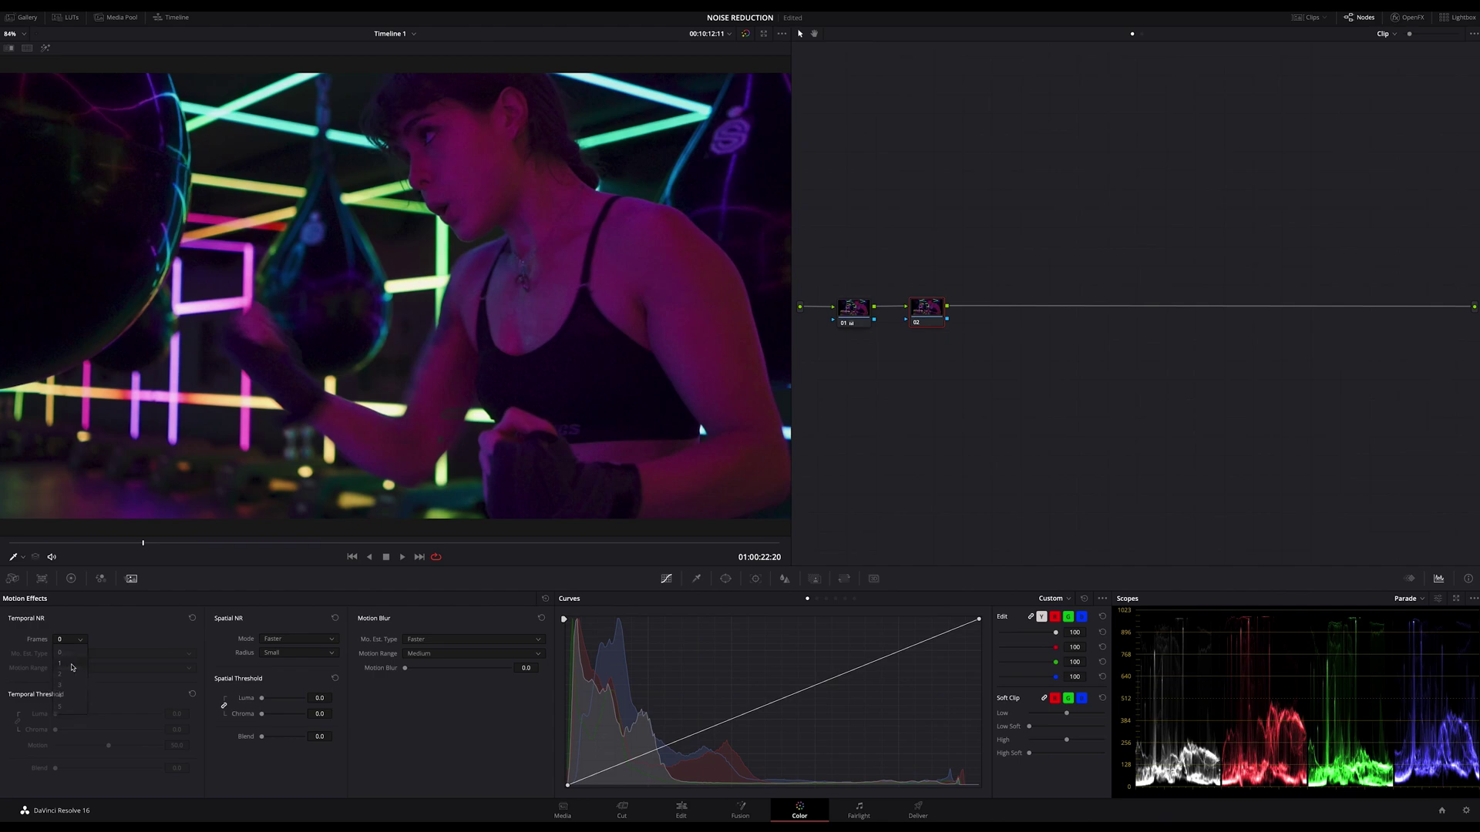
left_click(71, 668)
left_click(84, 668)
left_click(83, 703)
left_click(90, 652)
left_click(84, 677)
Tune the temporal chroma threshold between 100 and 20.4, settling it around 36.
mouse_move(102, 732)
left_mouse_down()
mouse_move(163, 735)
mouse_move(55, 733)
left_mouse_up()
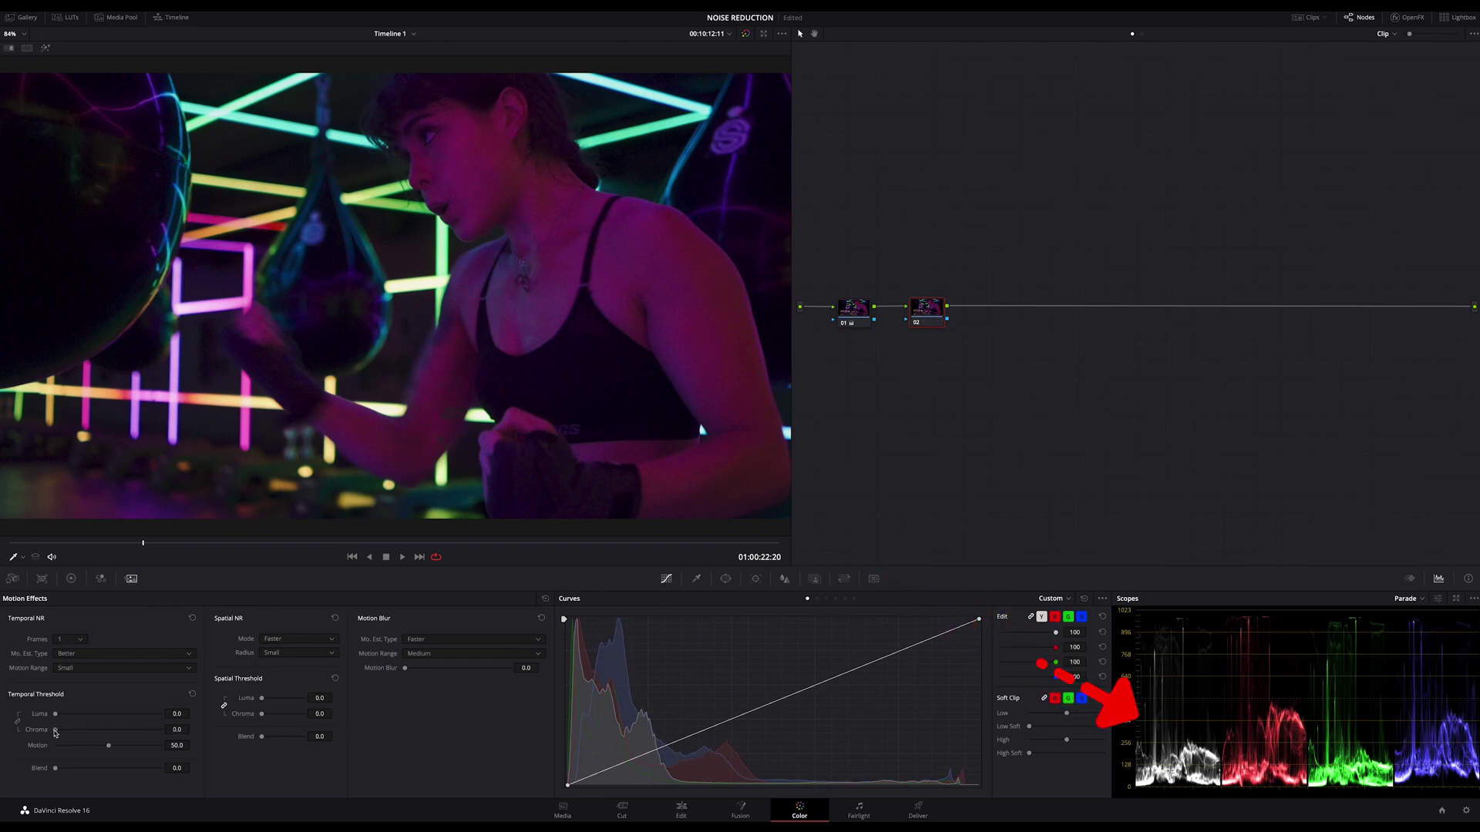
left_click(156, 730)
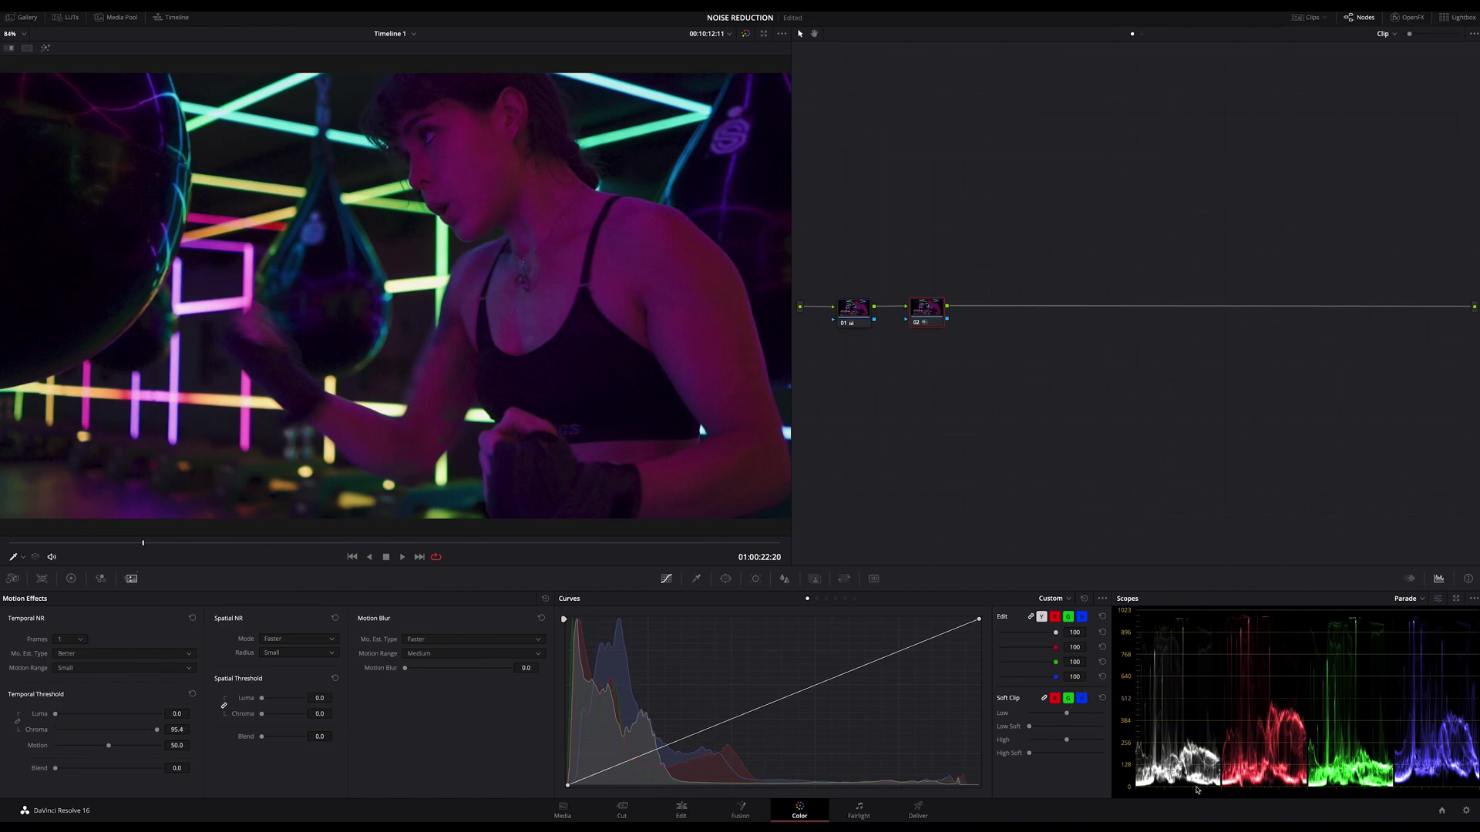
left_click(77, 729)
left_click_drag(98, 732, 99, 735)
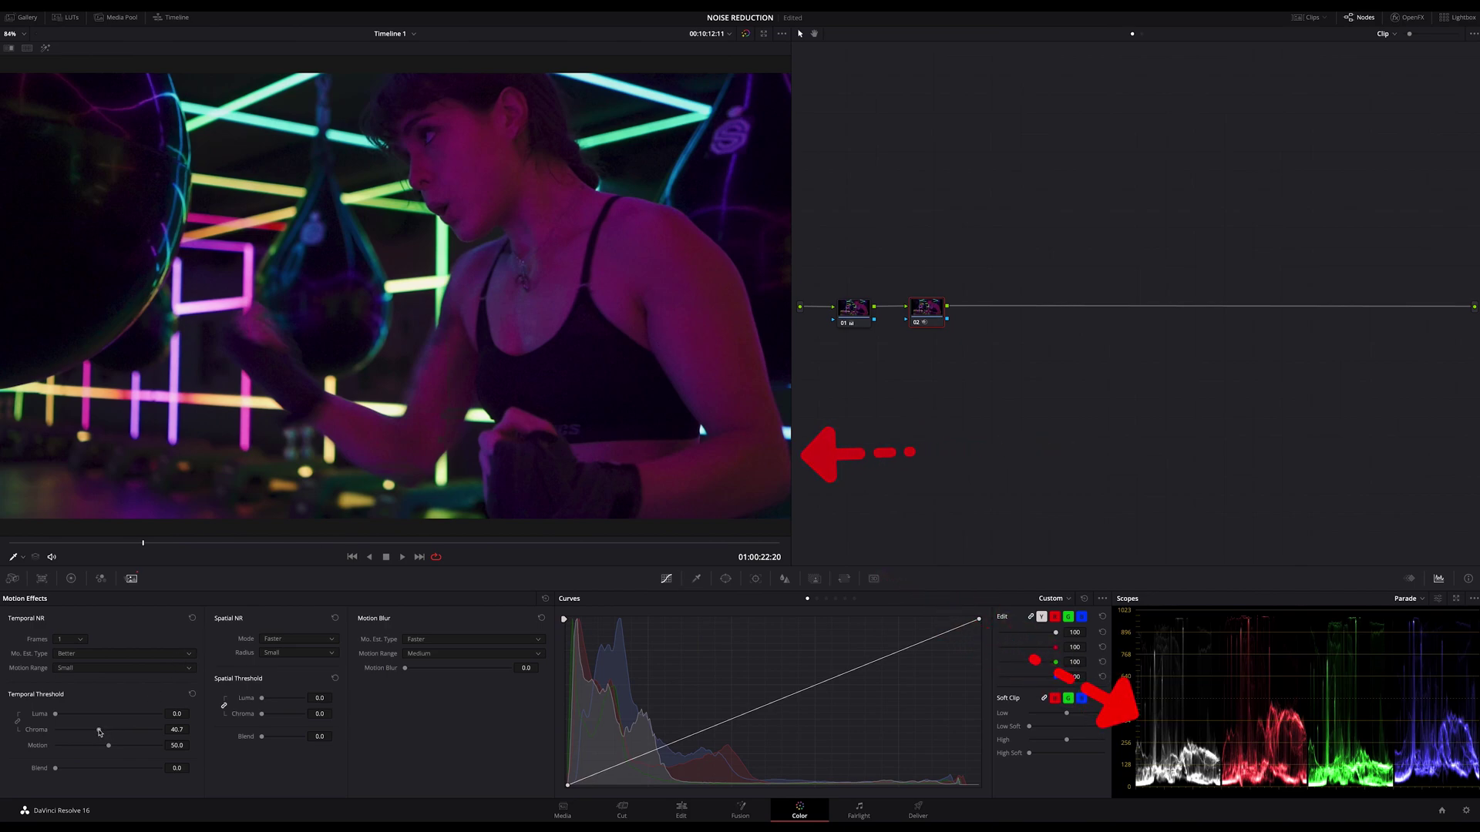
left_click_drag(99, 733, 95, 733)
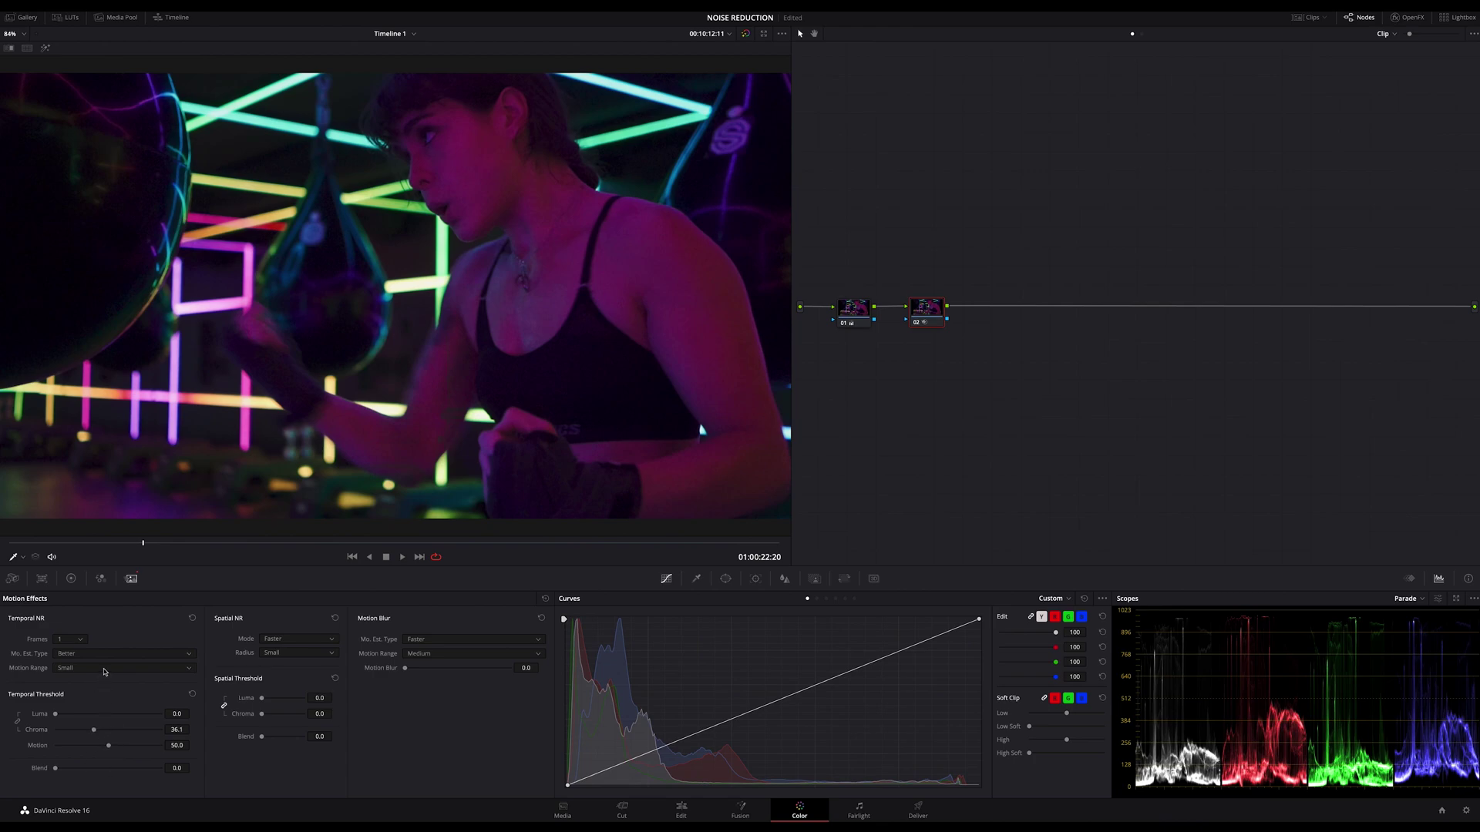
Change the temporal motion range to Large and step a frame back and forward to compare.
left_click(104, 671)
left_click(102, 682)
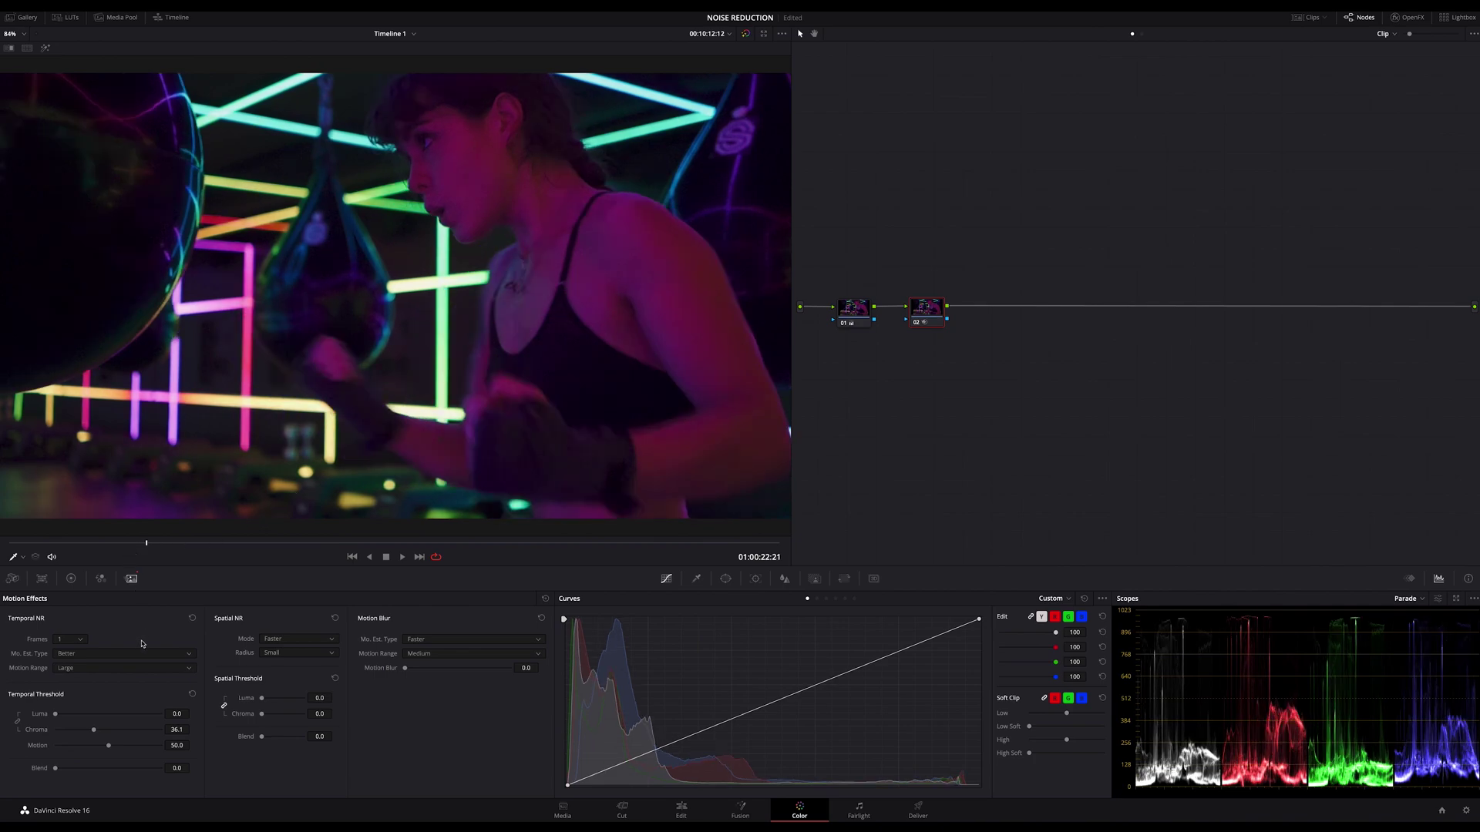
key("Left")
key("Left")
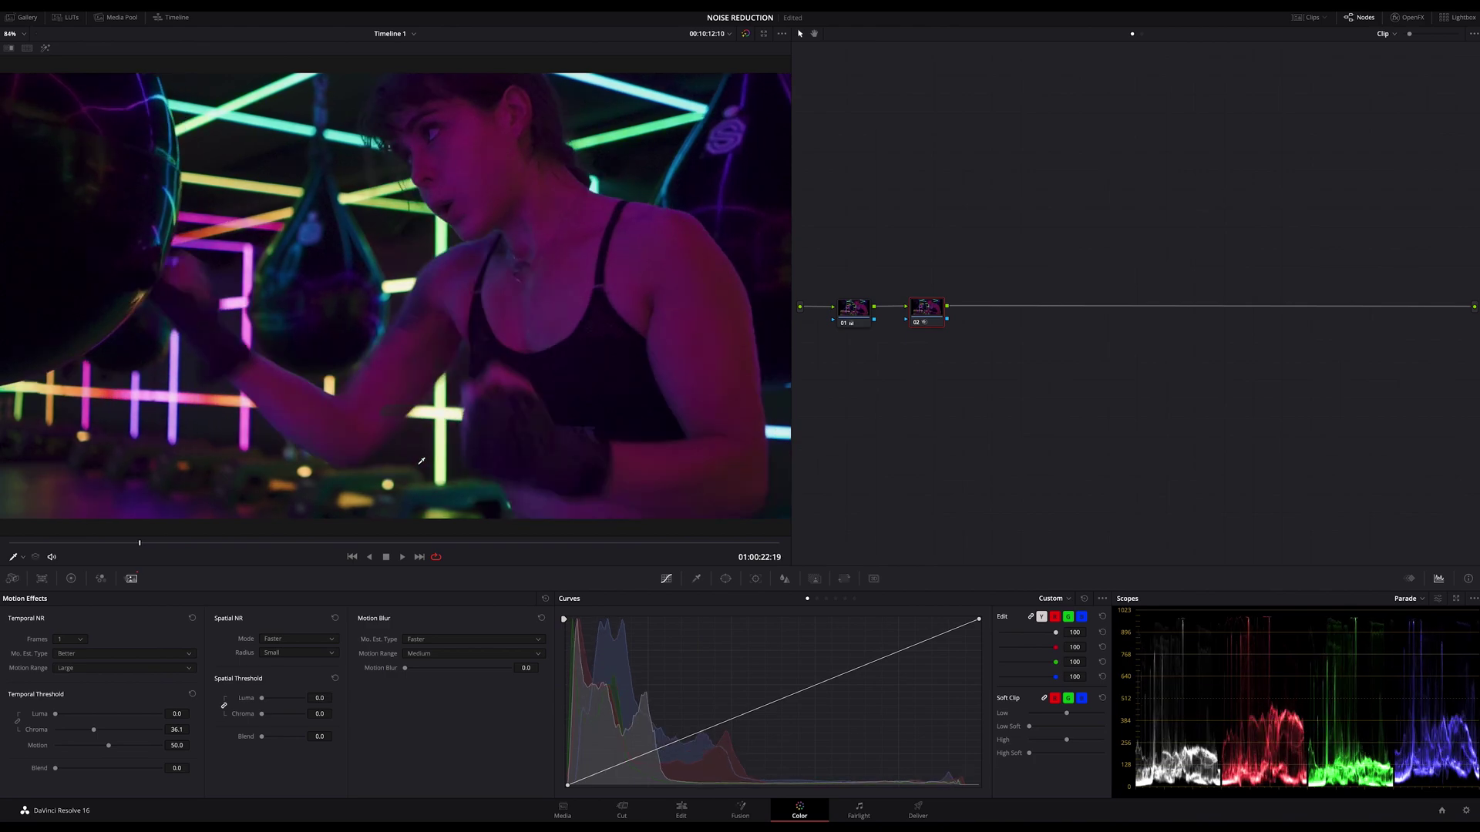
key("Right")
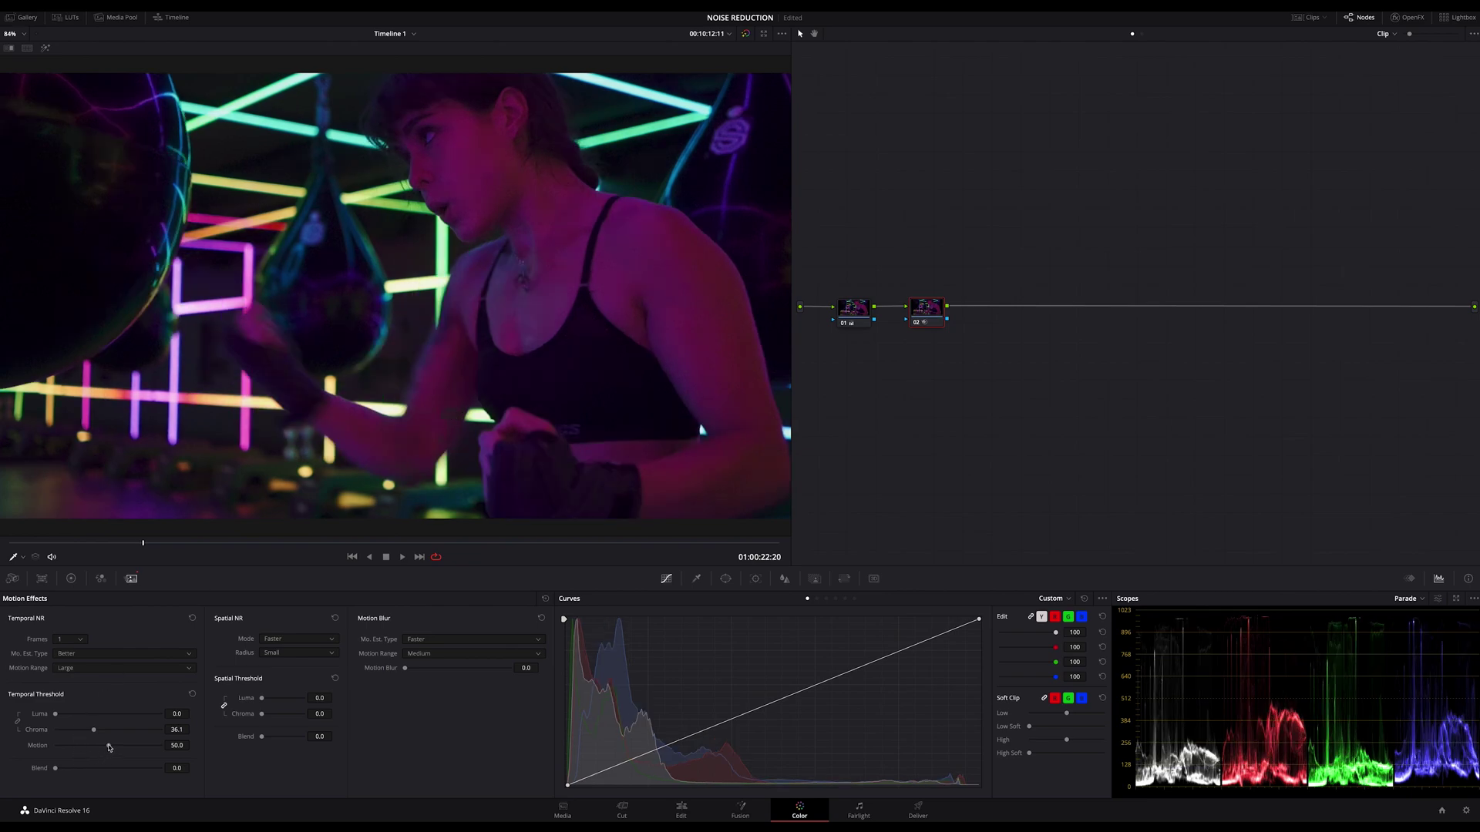
Sweep the temporal Motion threshold to 100 then 0, and raise temporal Luma to 2.8.
left_click_drag(109, 747, 171, 751)
left_click_drag(65, 747, 55, 749)
key("Left")
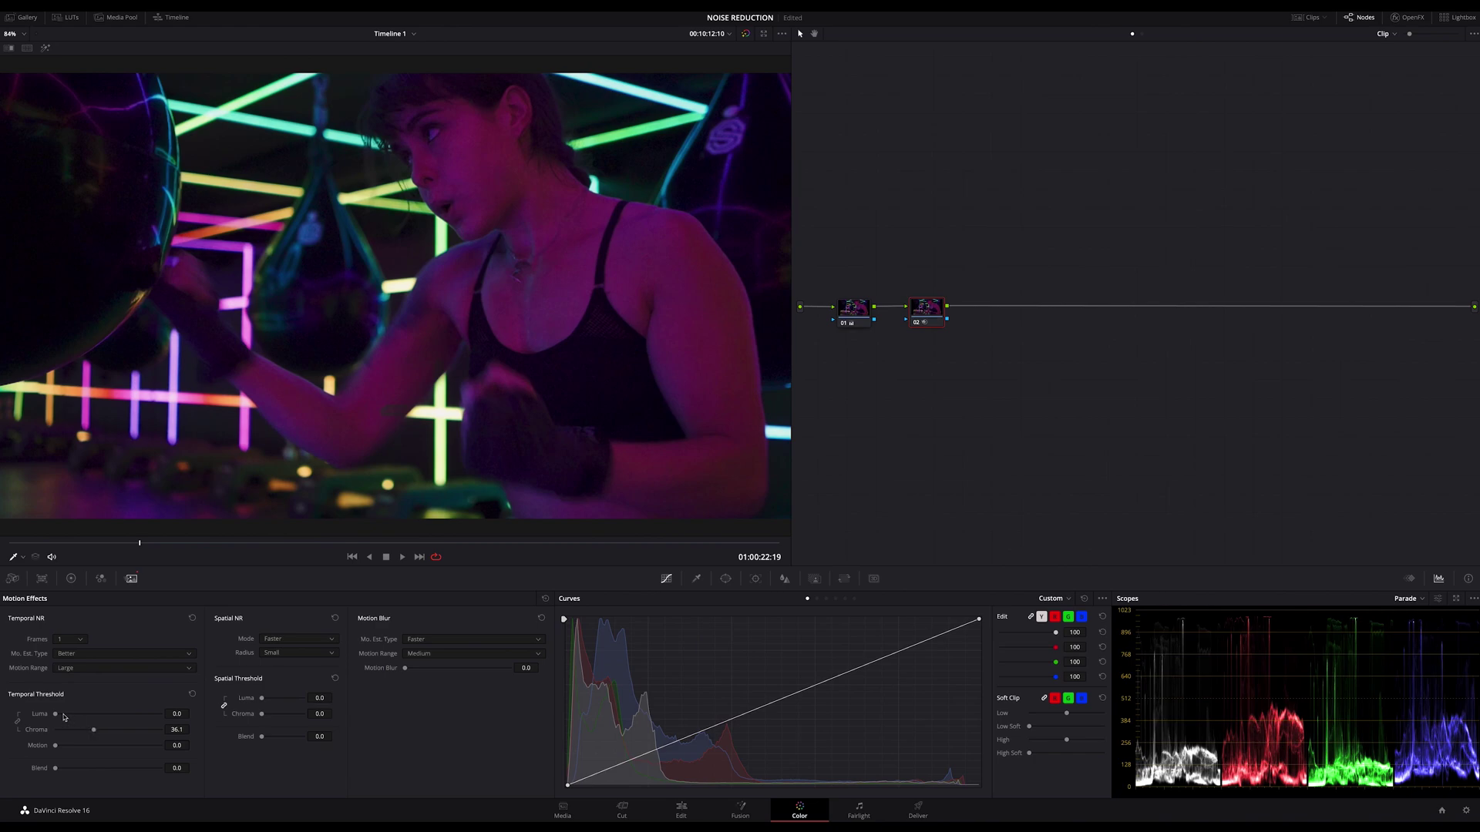
left_click_drag(56, 715, 57, 718)
left_click_drag(928, 311, 926, 312)
Reset node 02's grade, add a per-channel splitter after it, and select node 05.
right_click(926, 312)
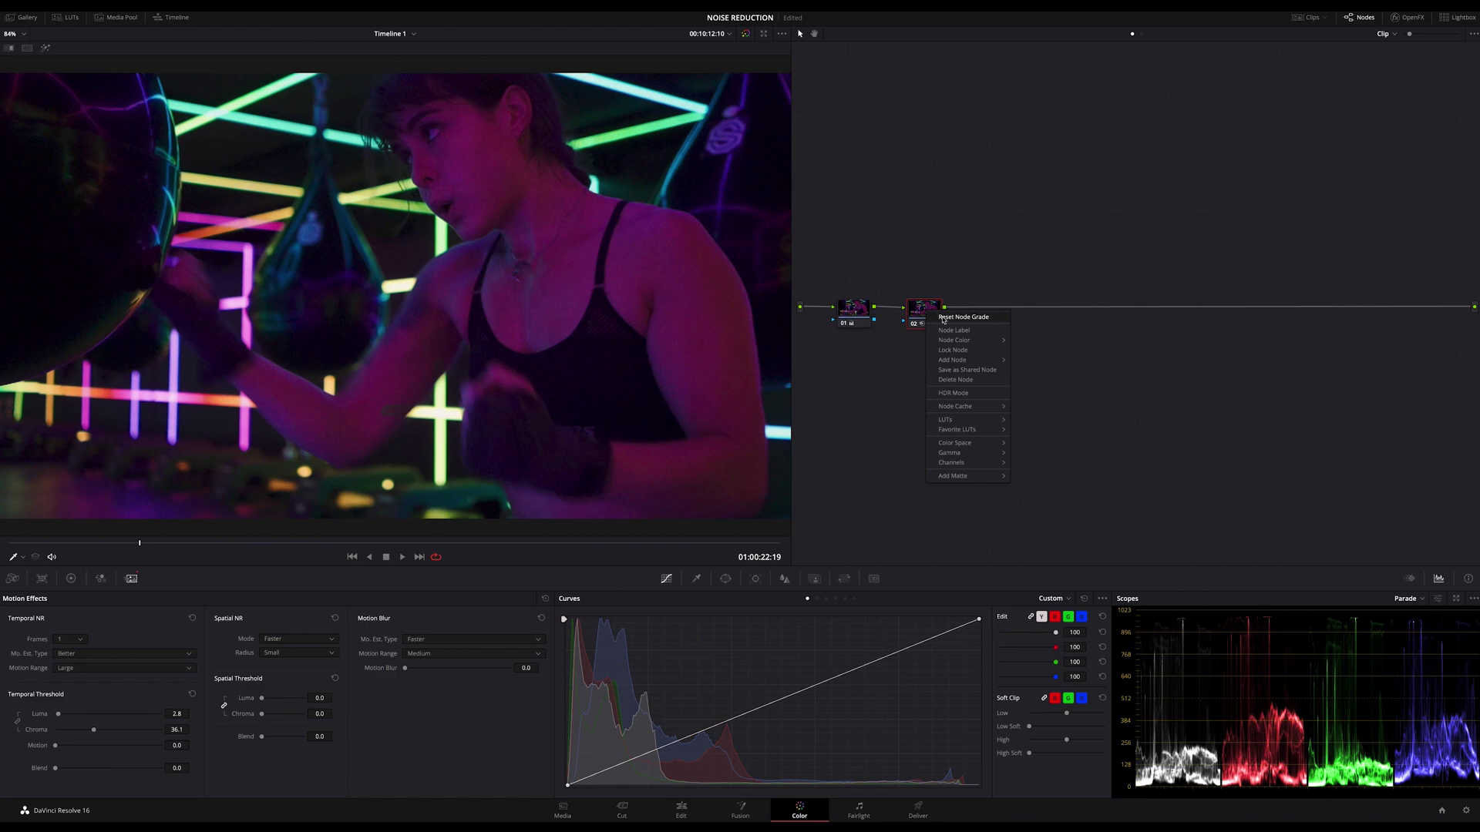
left_click(942, 319)
left_click_drag(923, 312, 924, 311)
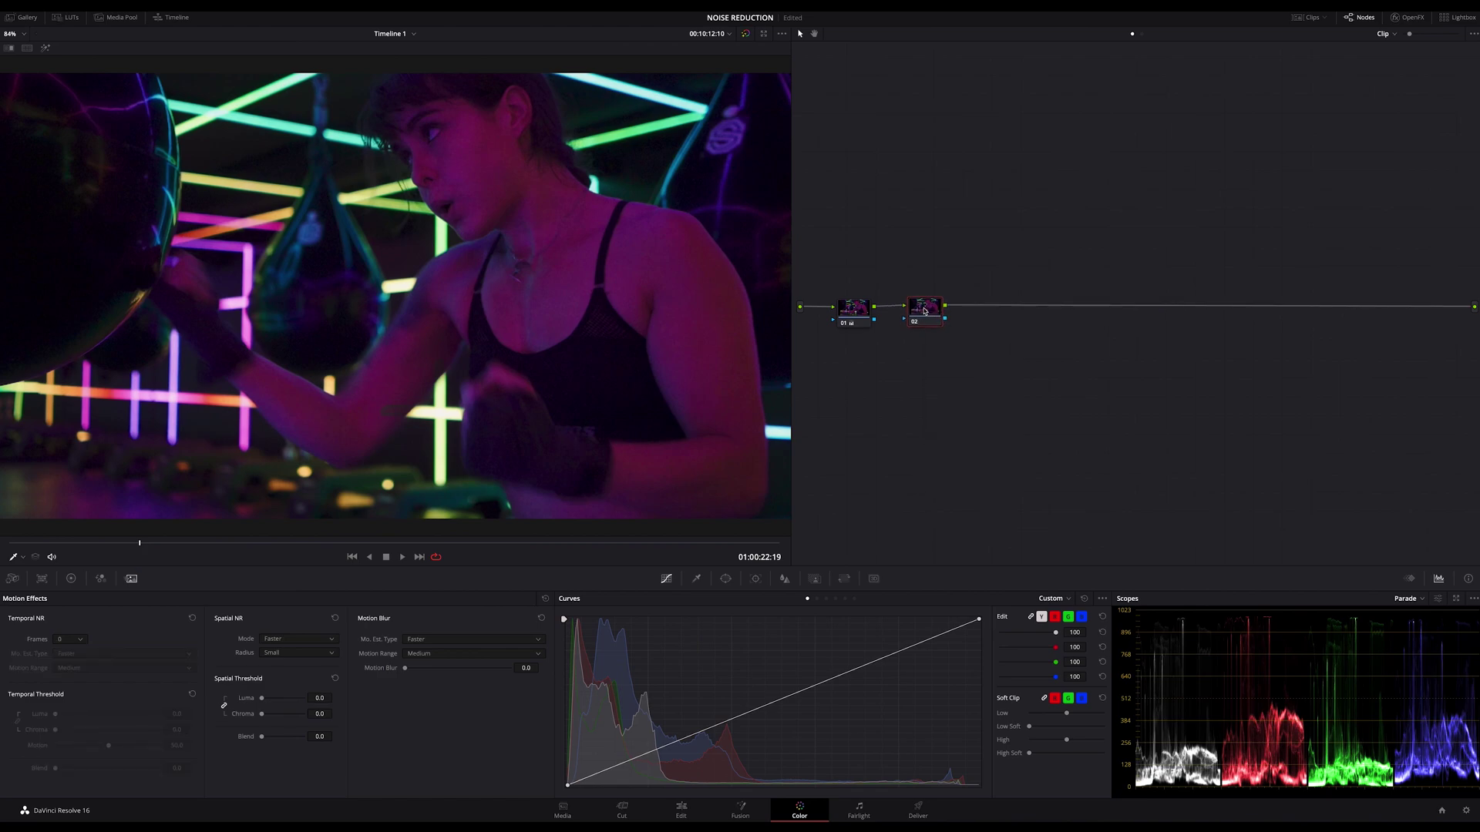
key("ctrl+v")
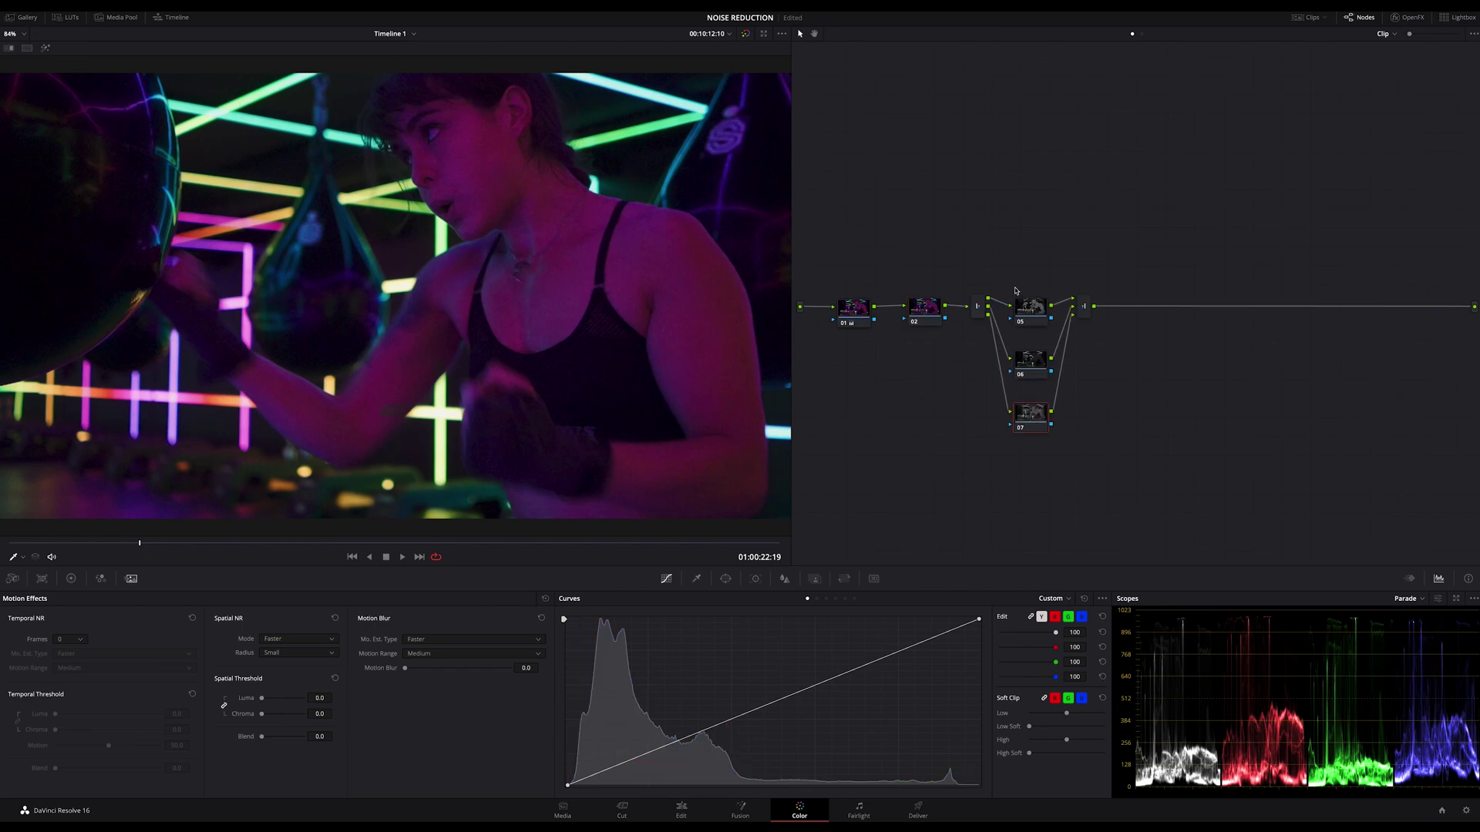
left_click_drag(1032, 305, 1032, 252)
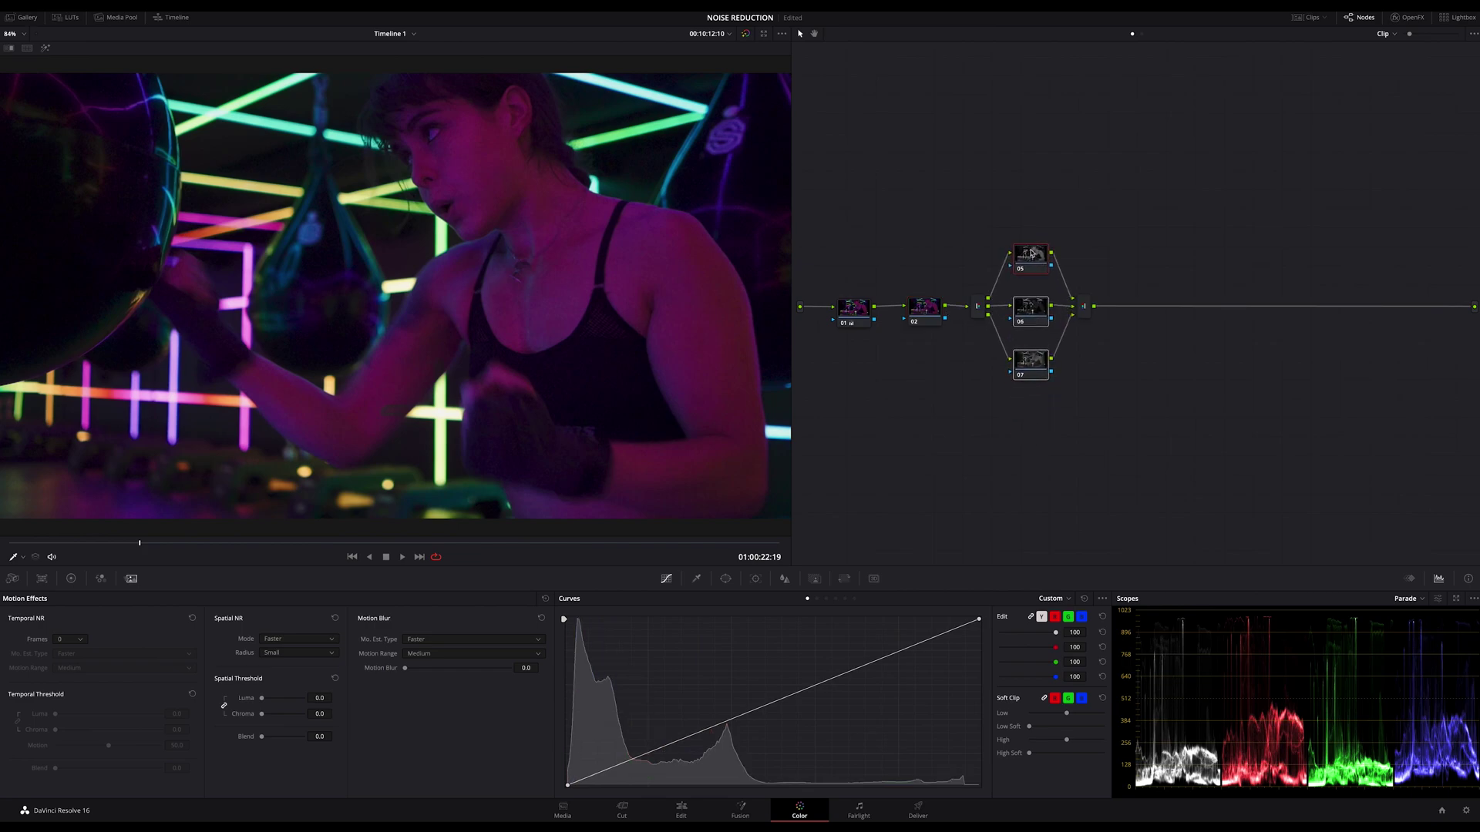
left_click(1081, 262)
Set node 05's Spatial NR mode to Enhanced with a Large radius.
left_click(304, 640)
left_click(294, 675)
left_click(296, 654)
left_click(275, 687)
Scrub back, then adjust node 05's spatial thresholds, ending at luma 98.9 and chroma 0.0.
left_click_drag(44, 545, 35, 546)
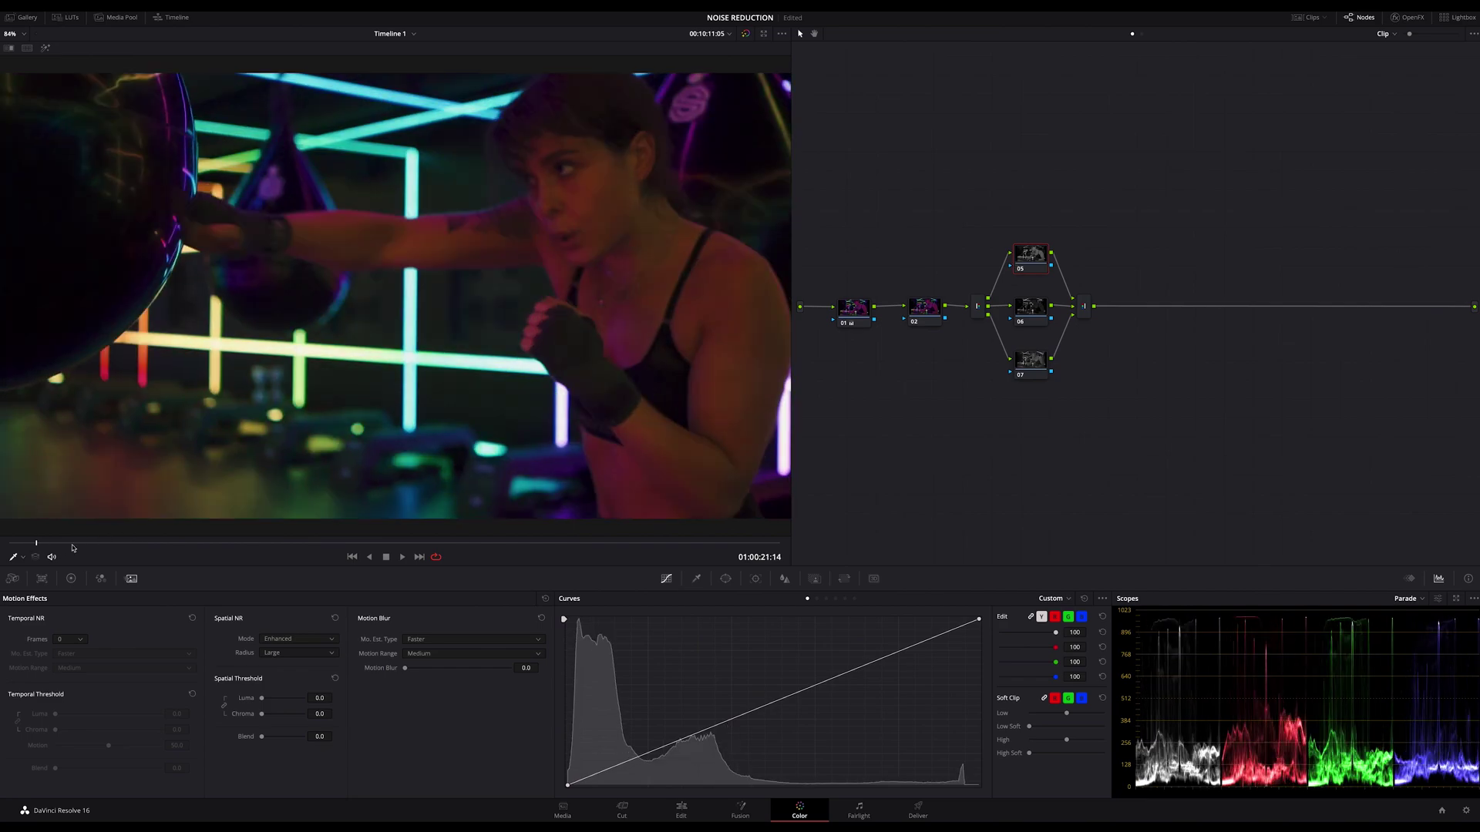
left_click_drag(316, 714, 305, 719)
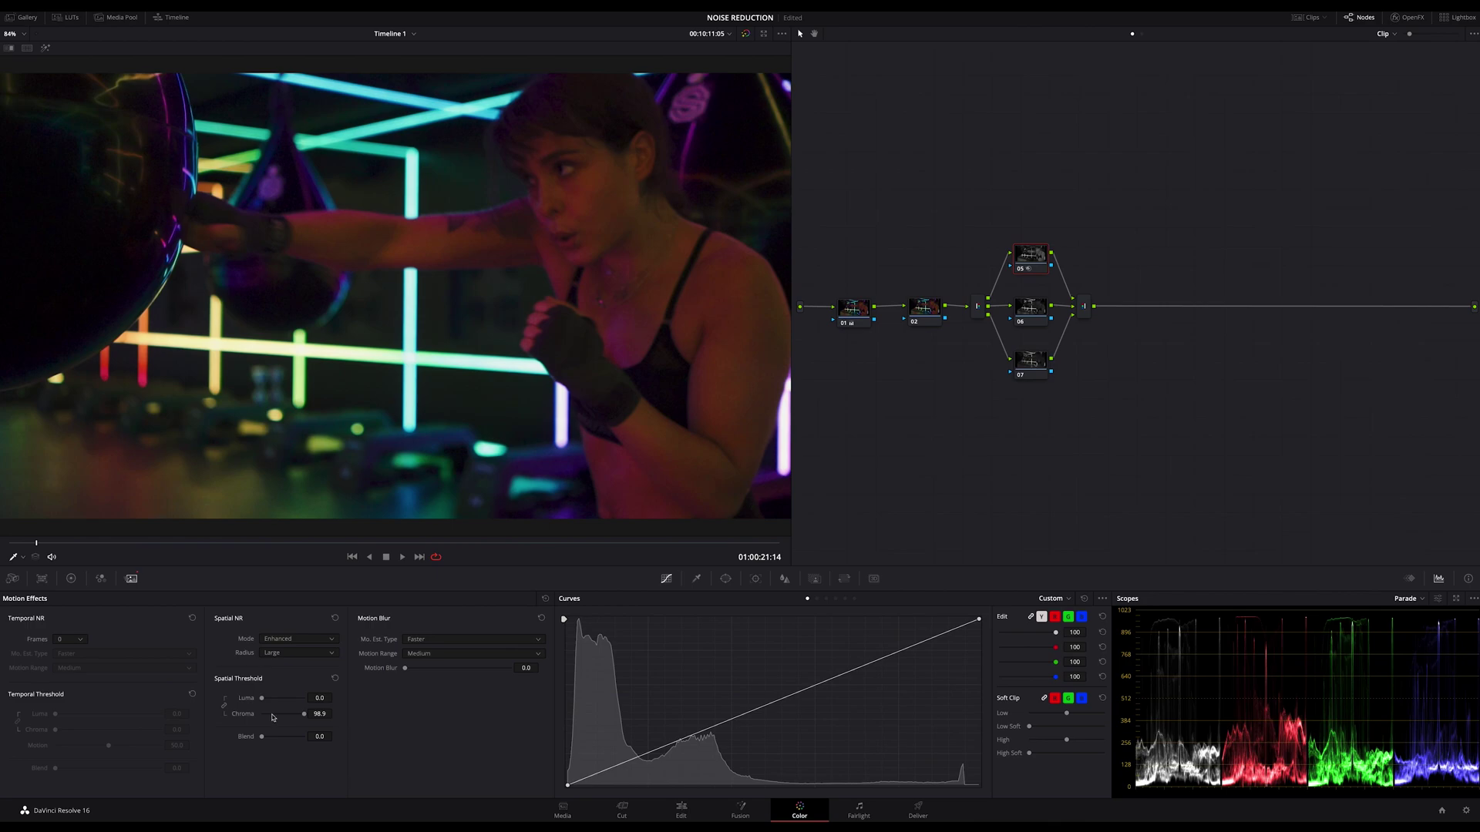
mouse_move(272, 718)
left_mouse_down()
mouse_move(302, 720)
mouse_move(261, 719)
left_mouse_up()
left_click_drag(300, 702, 305, 703)
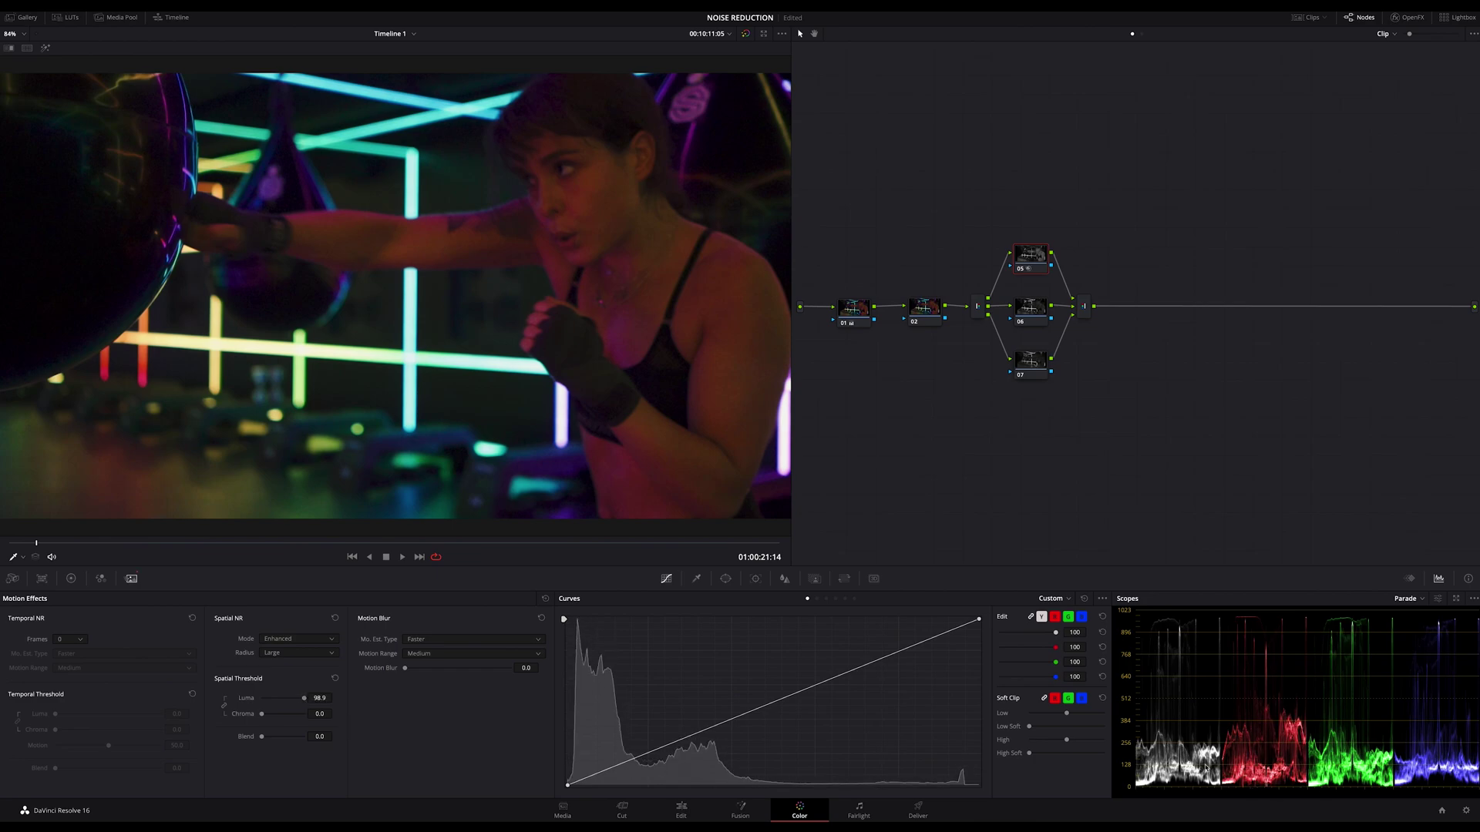
left_click_drag(271, 704, 266, 702)
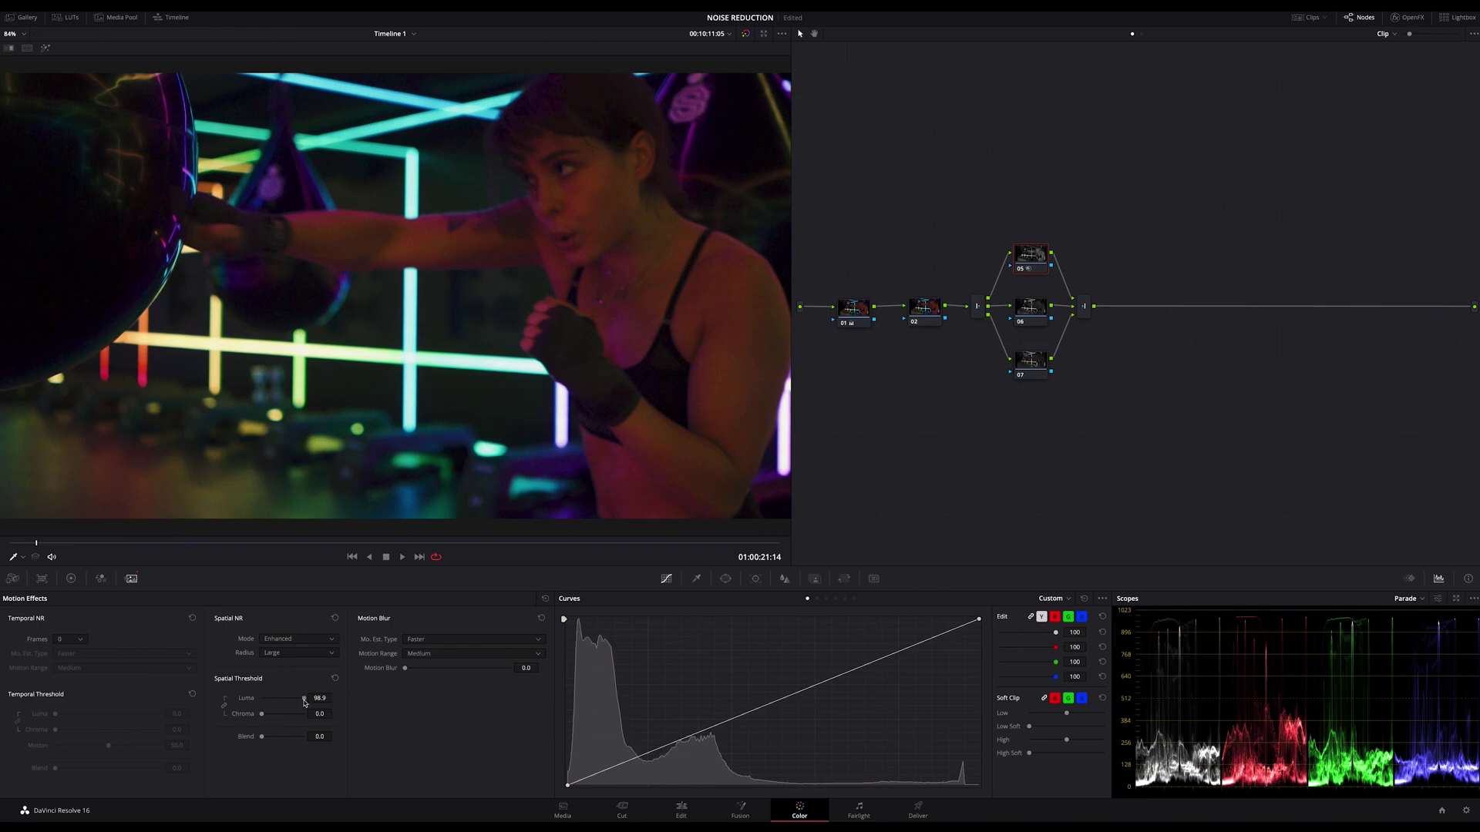
Give node 06 spatial luma 87.4 and chroma 2.3, and set node 07's luma to 90.8.
left_click(1040, 314)
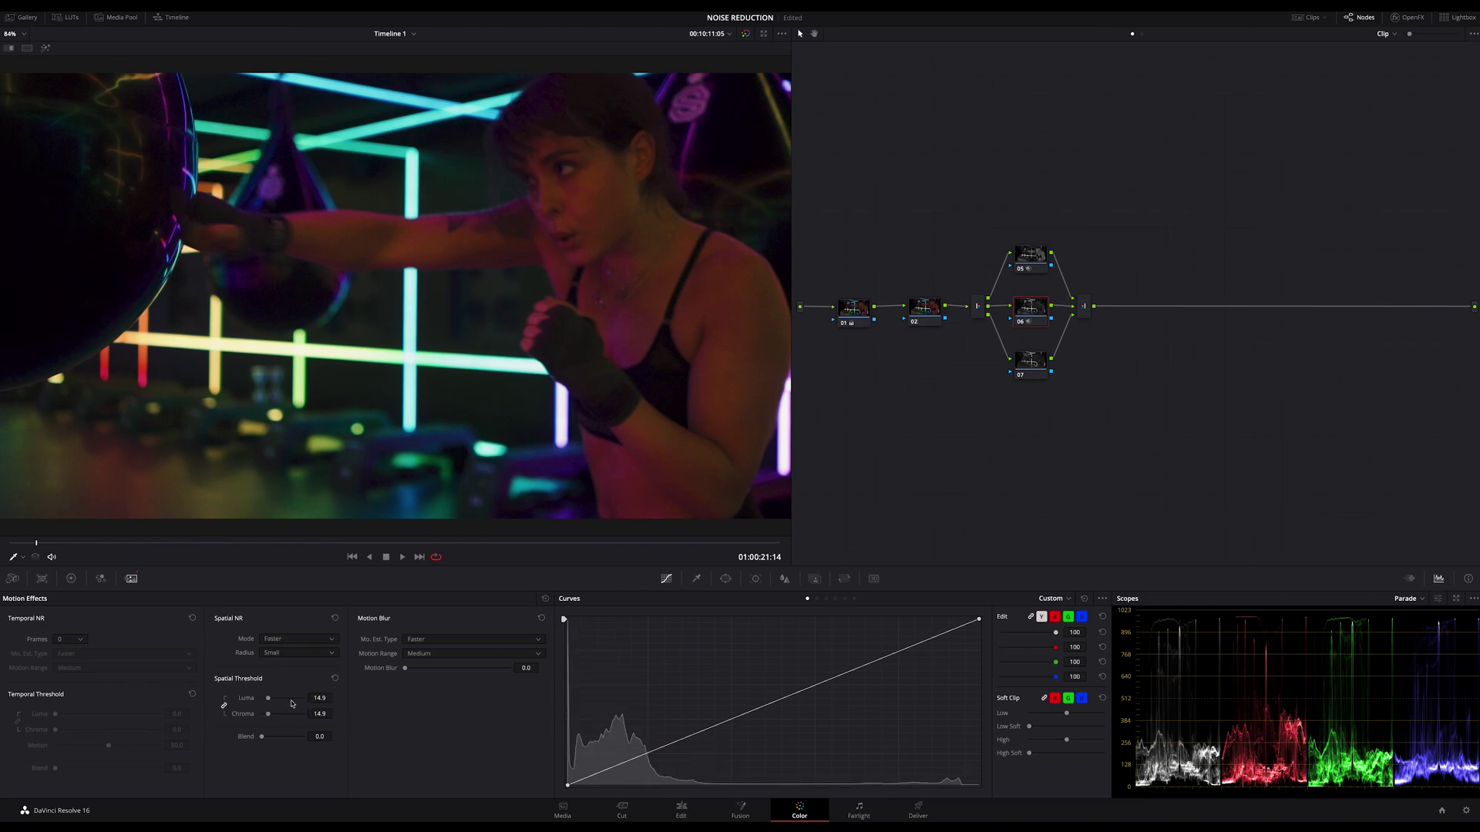
left_click_drag(262, 714, 262, 720)
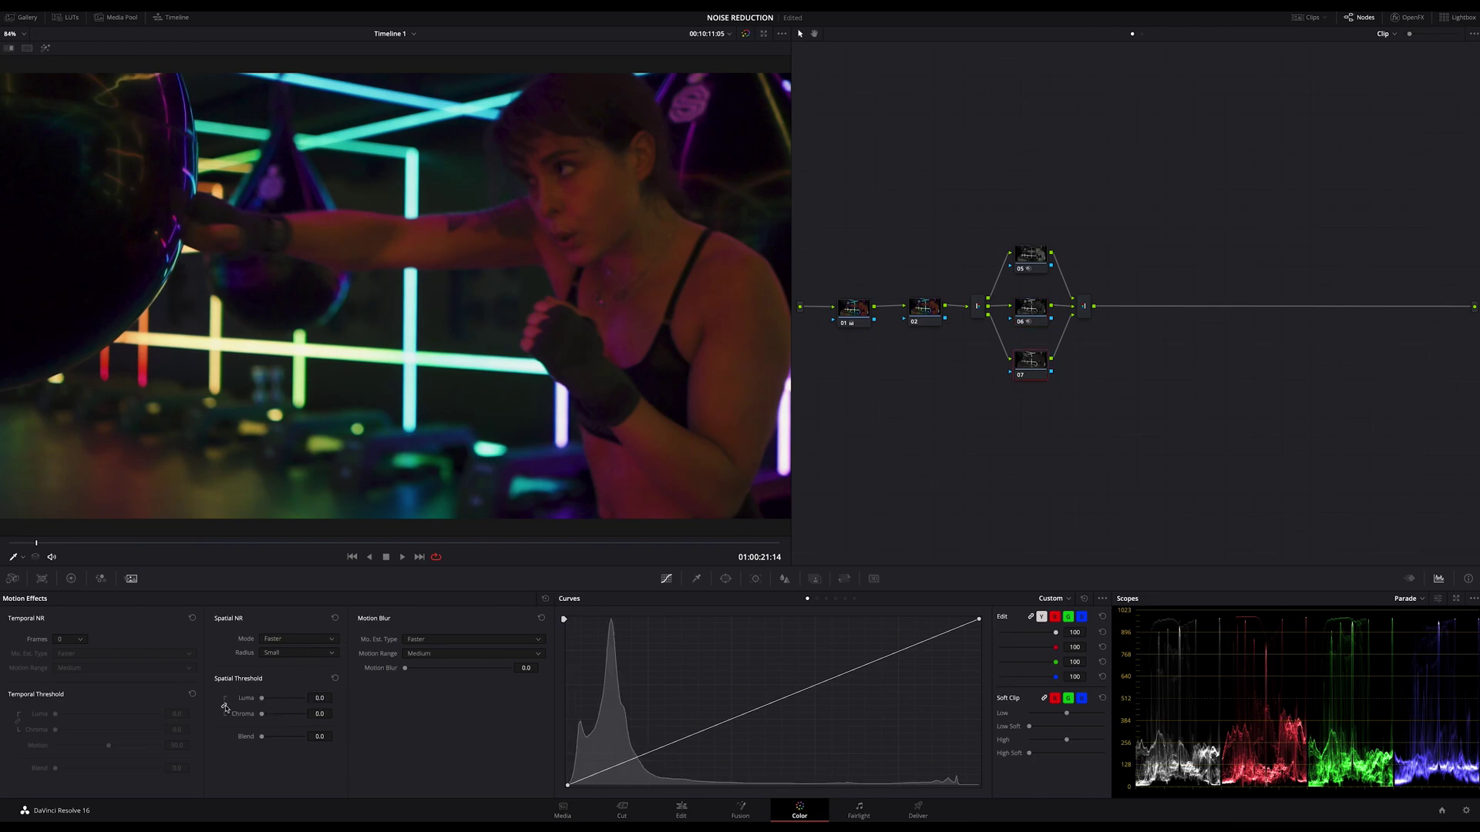
left_click(300, 699)
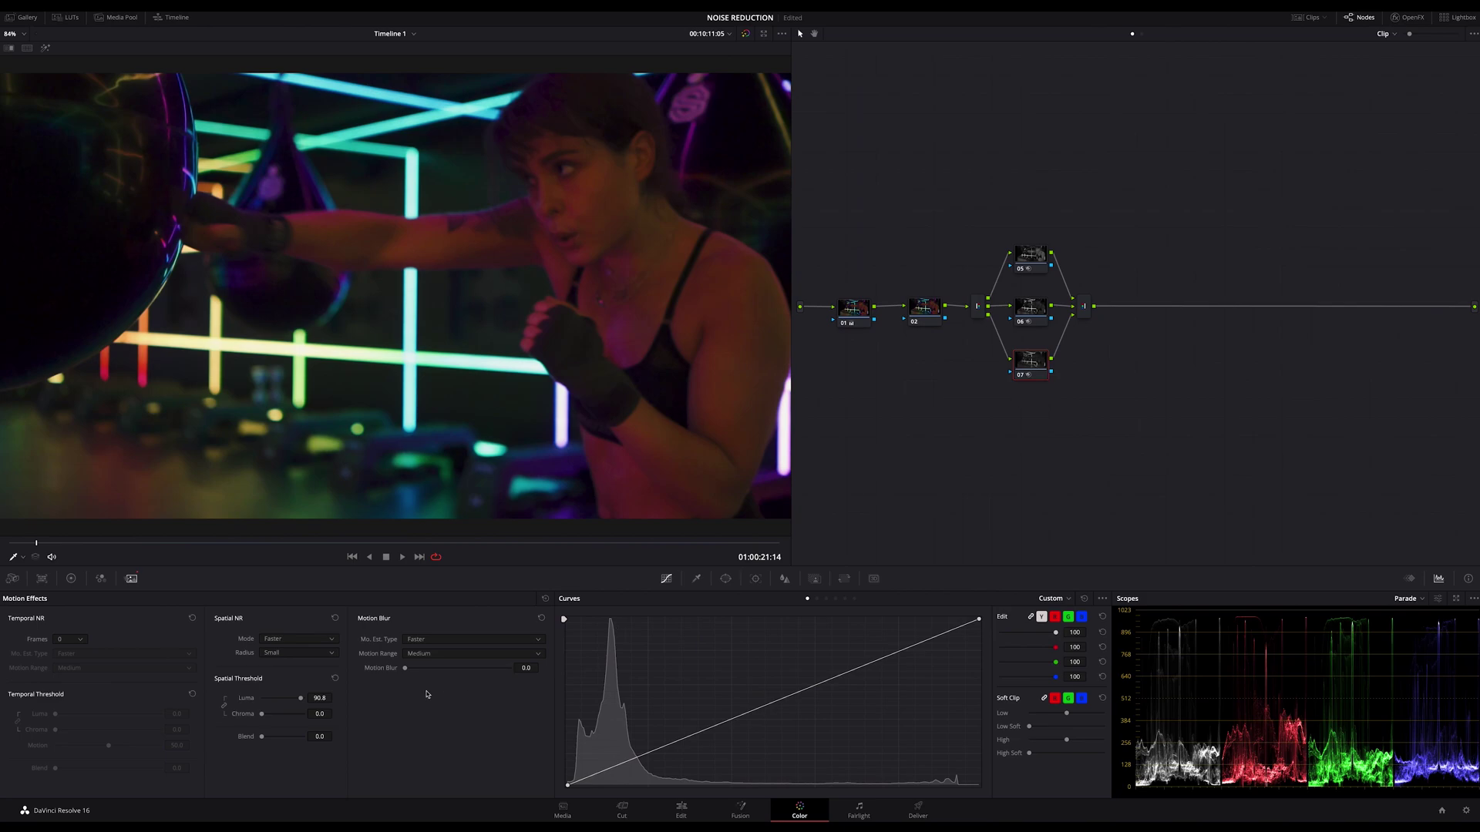
Drop node 07's spatial luma threshold to 56.3, then select and delete node 06.
left_click(286, 699)
key("shift+semicolon")
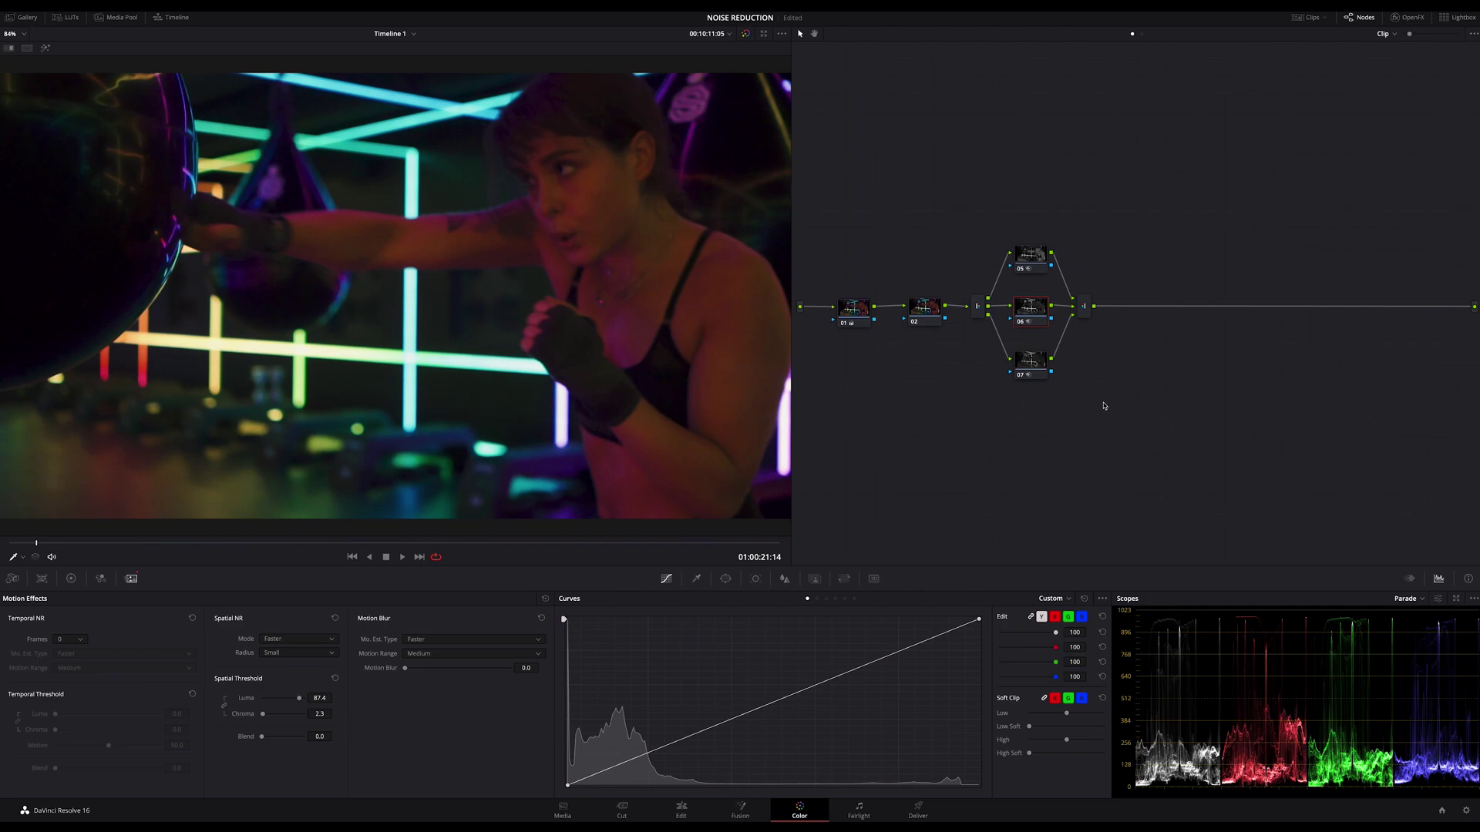
key("Delete")
Delete the splitter group, connect node 02 to the output, and add serial node 03 after it.
left_click_drag(972, 229, 1085, 421)
key("Delete")
left_click_drag(948, 309, 1473, 306)
key("alt+s")
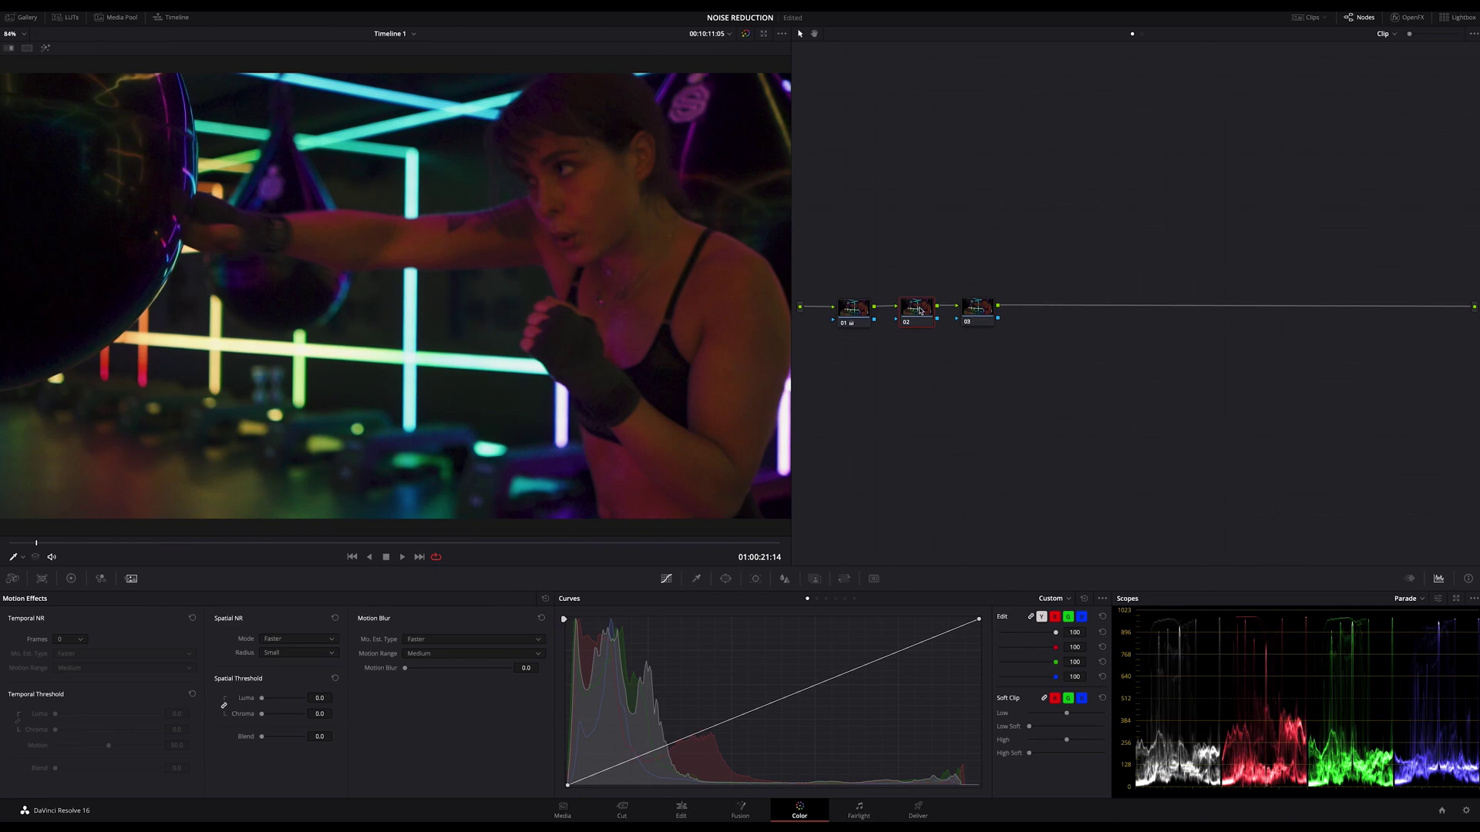
left_click_drag(981, 311, 990, 309)
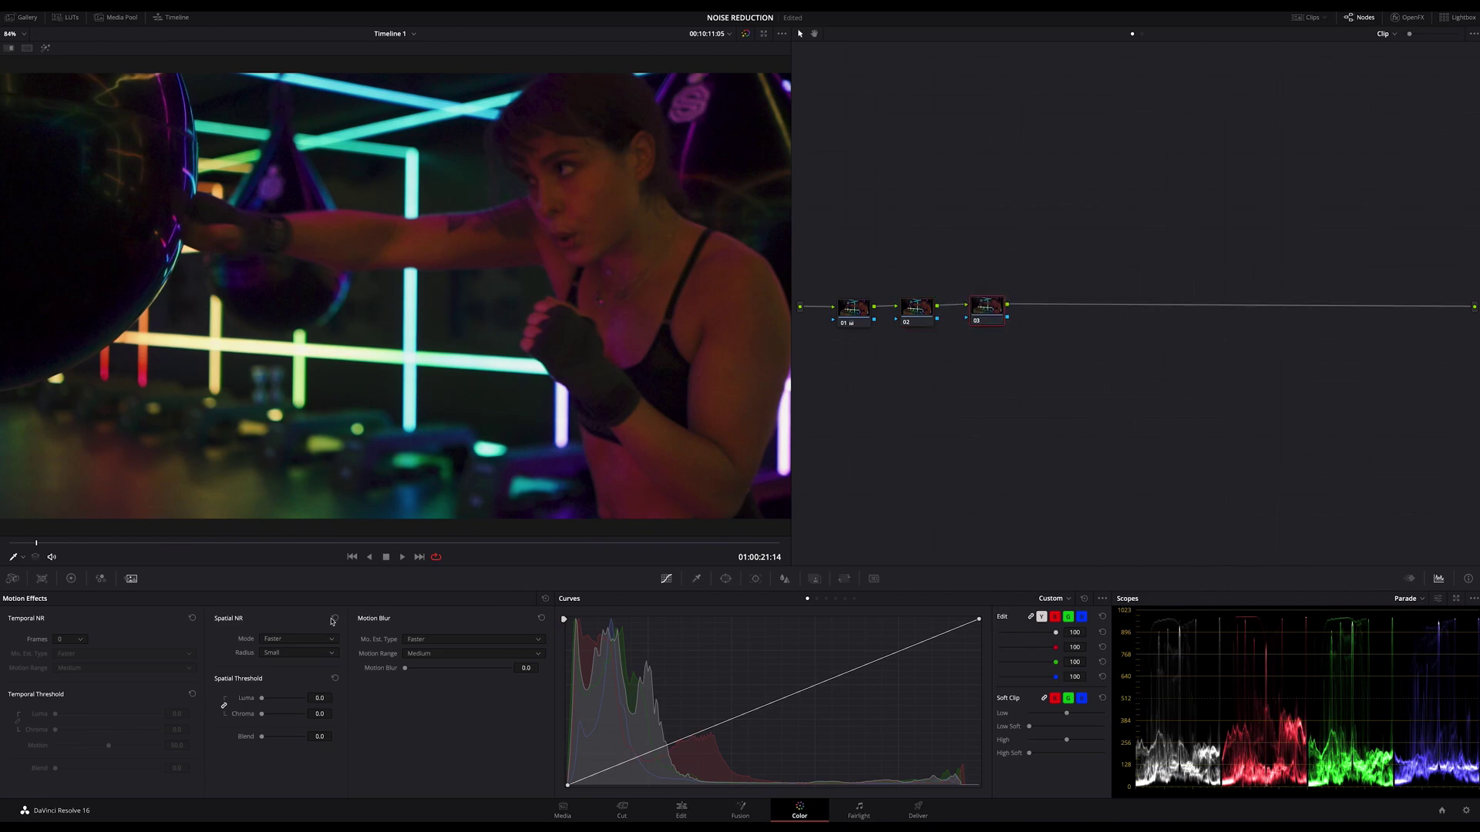
Move to a slightly earlier frame, nudge node 02 in the graph, and select it.
left_click(909, 311)
left_click(26, 545)
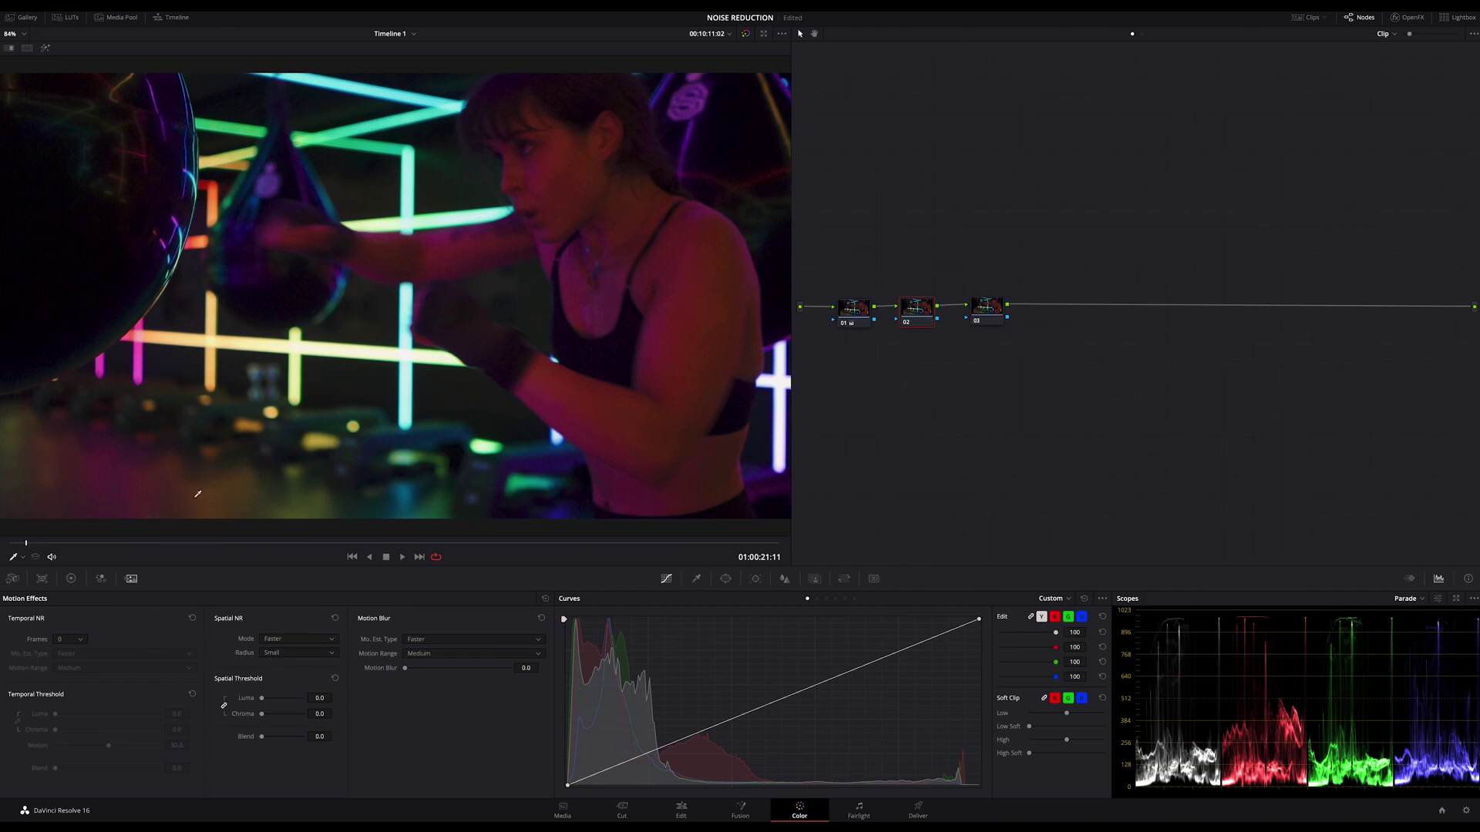
left_click_drag(916, 321, 978, 309)
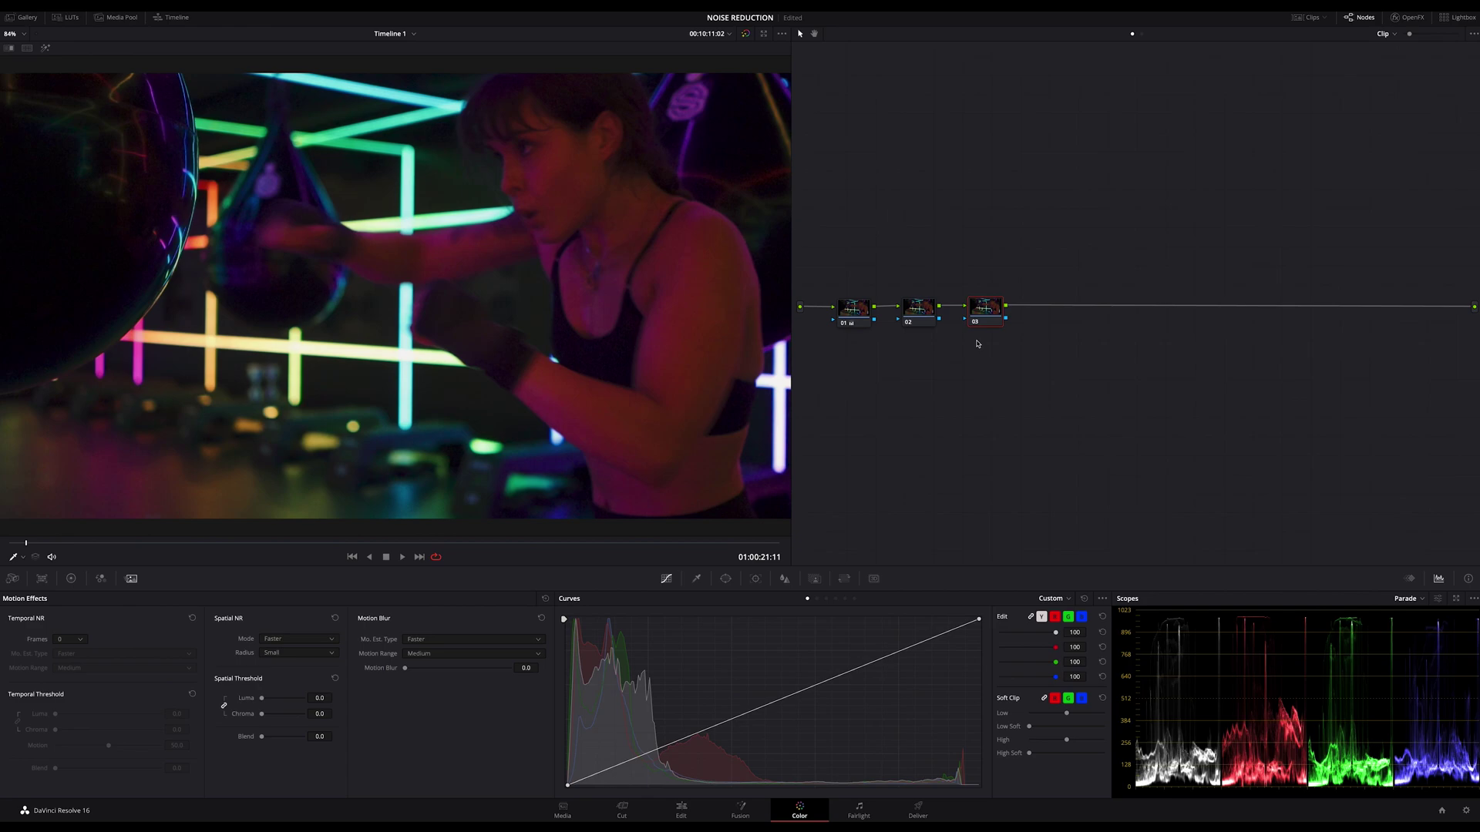
left_click(925, 310)
Set node 02's temporal NR to 1 frame with a motion range and Better motion estimation.
left_click(78, 640)
left_click(74, 665)
left_click(77, 669)
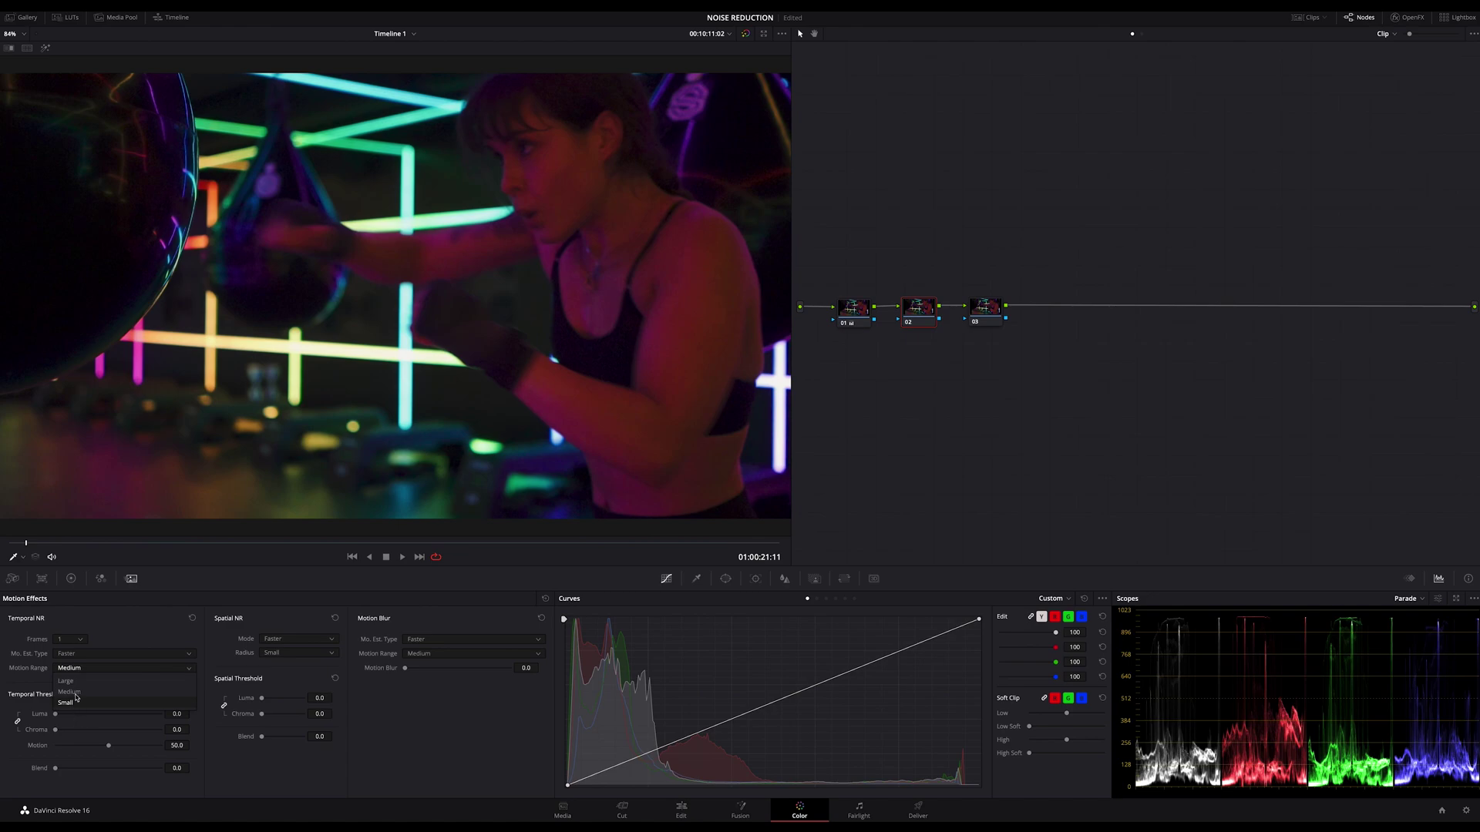
left_click(80, 682)
left_click(88, 654)
left_click(87, 678)
Raise the temporal Chroma threshold to 47.2 and select node 03.
left_click(178, 715)
left_click(84, 731)
left_click_drag(88, 733, 55, 746)
left_click(987, 312)
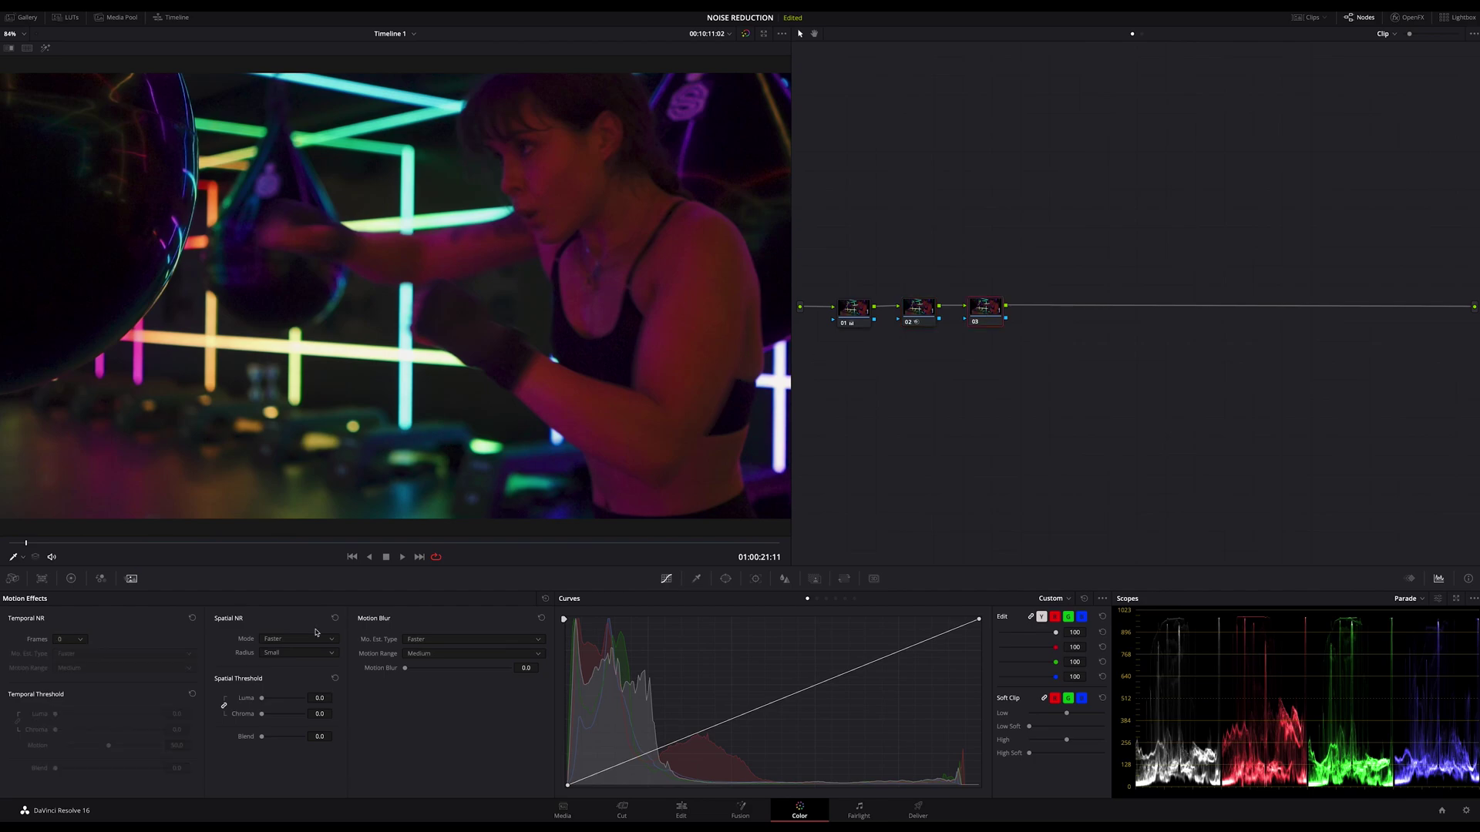
Set node 03's spatial NR mode to Enhanced with a Large radius.
left_click(280, 643)
left_click(278, 676)
left_click(281, 653)
left_click(273, 687)
Set spatial thresholds to Chroma 79.3 and Luma 16.1, checking the result on a later frame.
mouse_move(265, 715)
left_mouse_down()
mouse_move(301, 713)
mouse_move(264, 702)
left_mouse_up()
left_click_drag(265, 703, 274, 703)
left_click(161, 544)
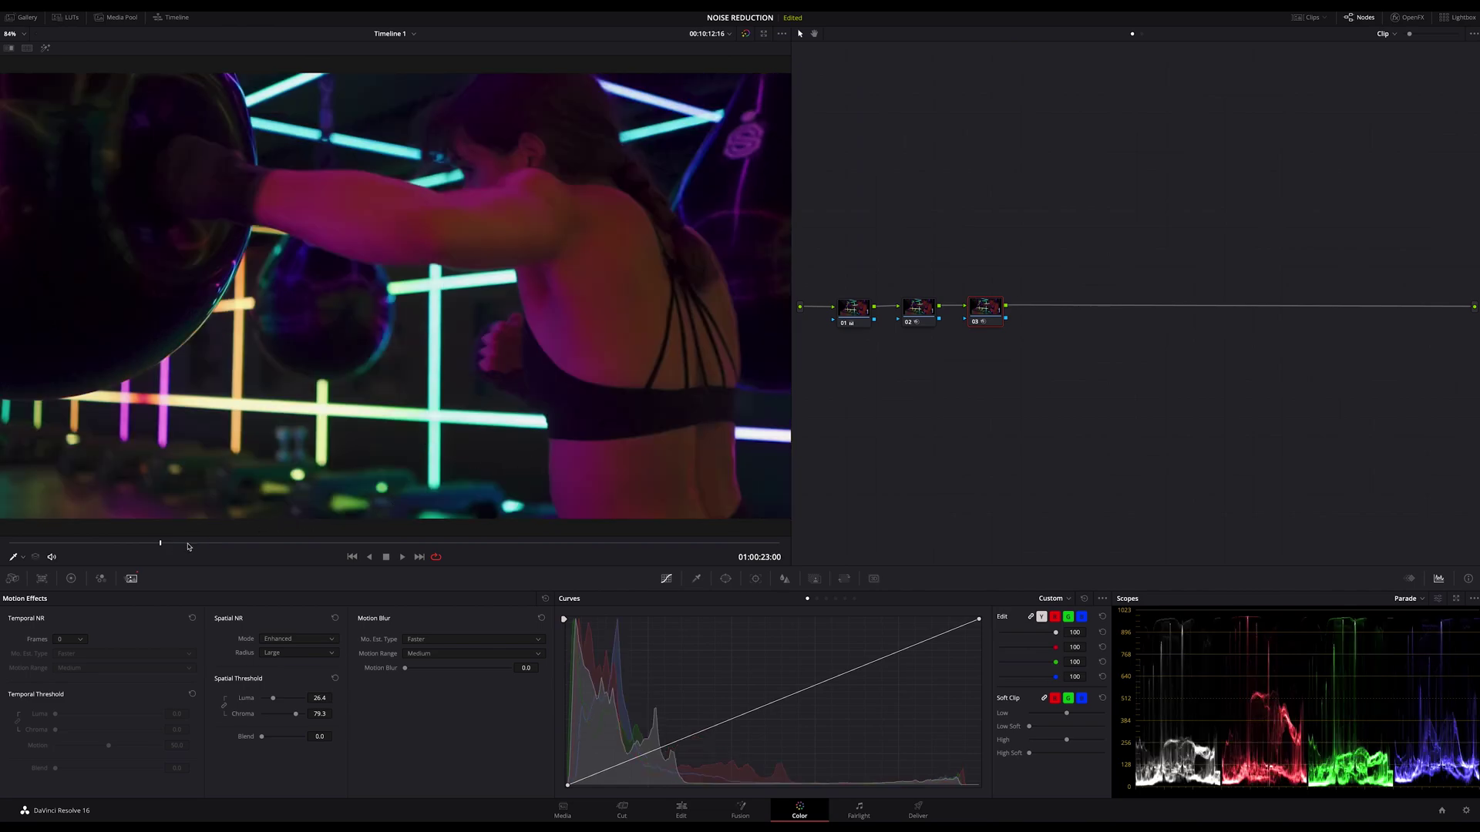
left_click(269, 700)
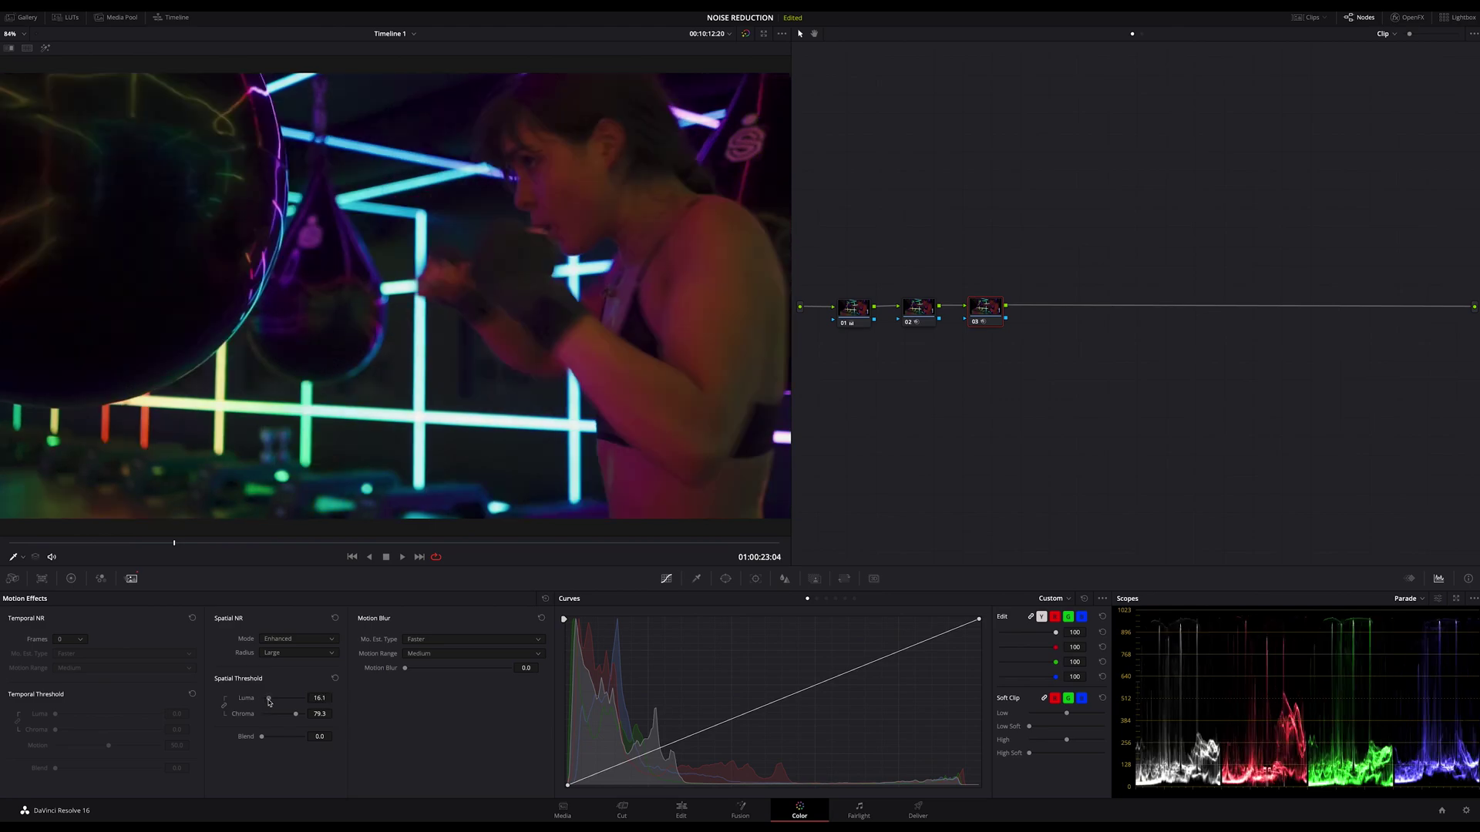